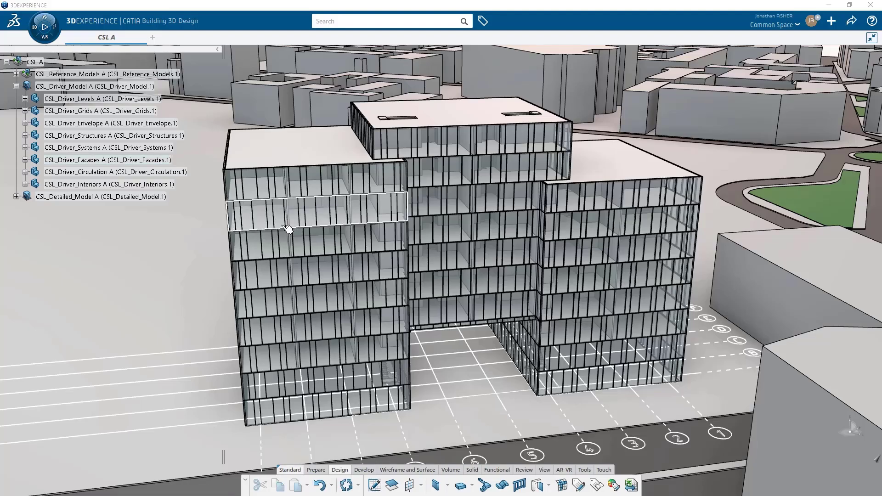
Step: Hide the top roof slab, Slab Set.10, to reveal the interior walls
middle_click_drag(453, 112, 466, 220)
right_click(461, 217)
left_click(473, 224)
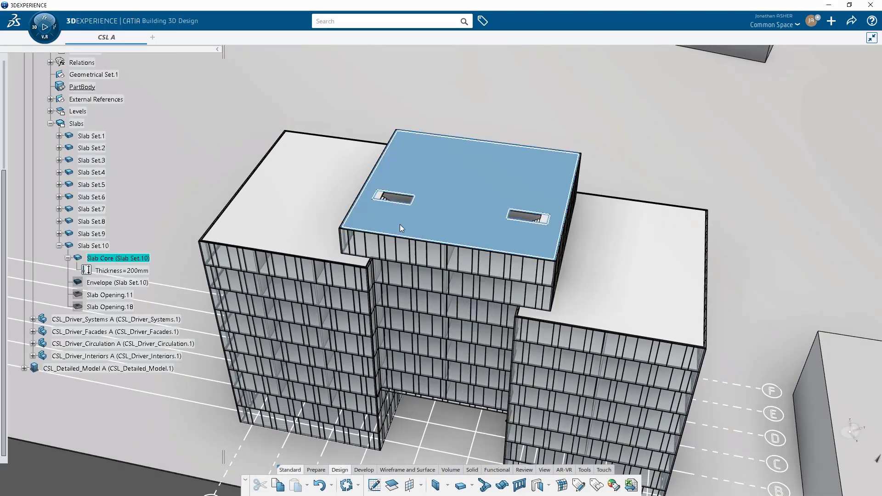
right_click(94, 247)
left_click(118, 277)
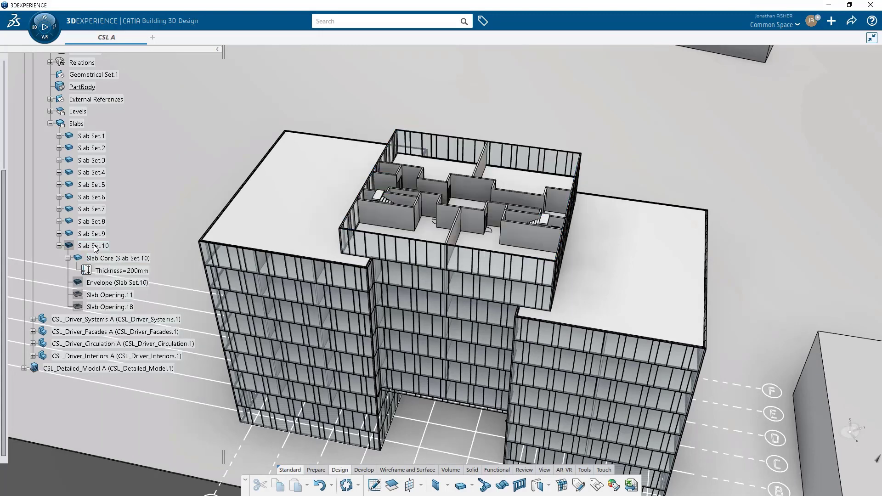
Step: Expand CSL_Driver_Interiors > LEVELS > LEVEL_10 > DOORS and select Door Set.141
scroll(94, 248, "up", 6)
left_click(32, 112)
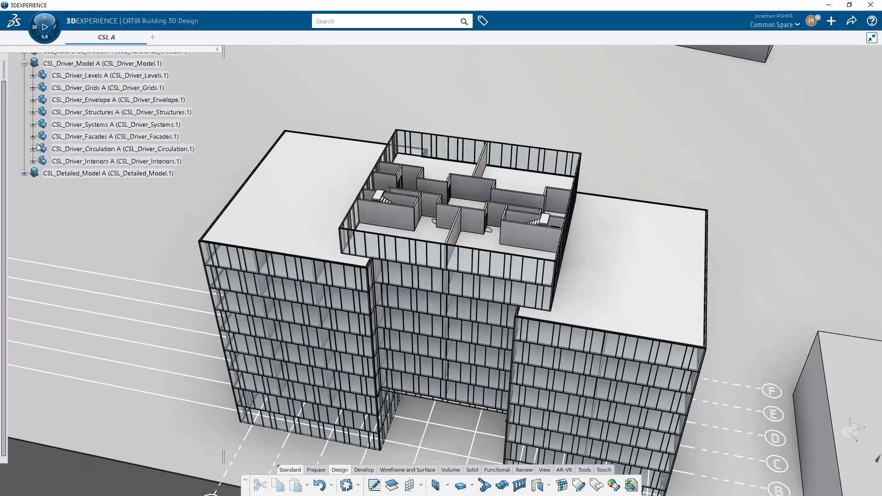
left_click(33, 161)
left_click(42, 173)
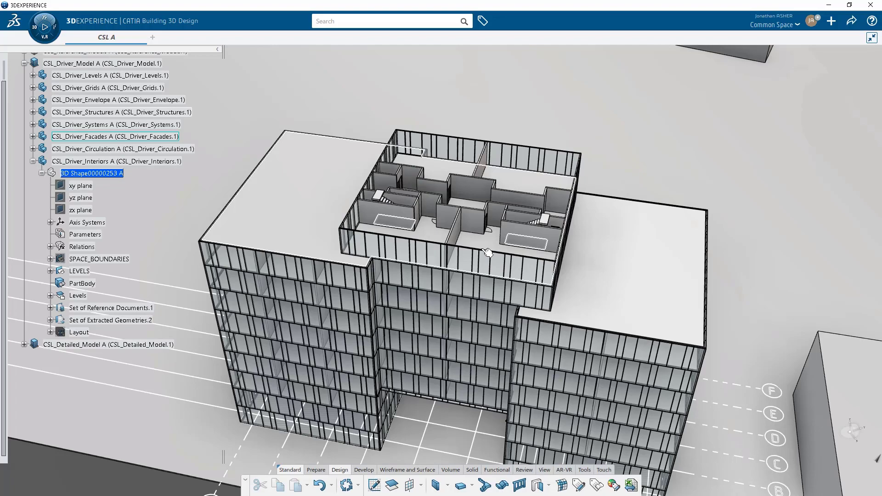
scroll(481, 257, "up", 5)
scroll(482, 257, "up", 5)
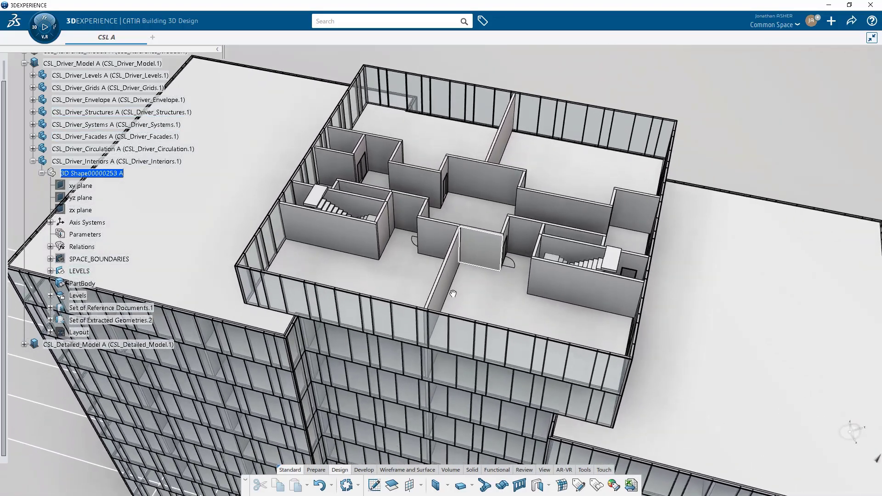
left_click(51, 271)
scroll(52, 274, "down", 3)
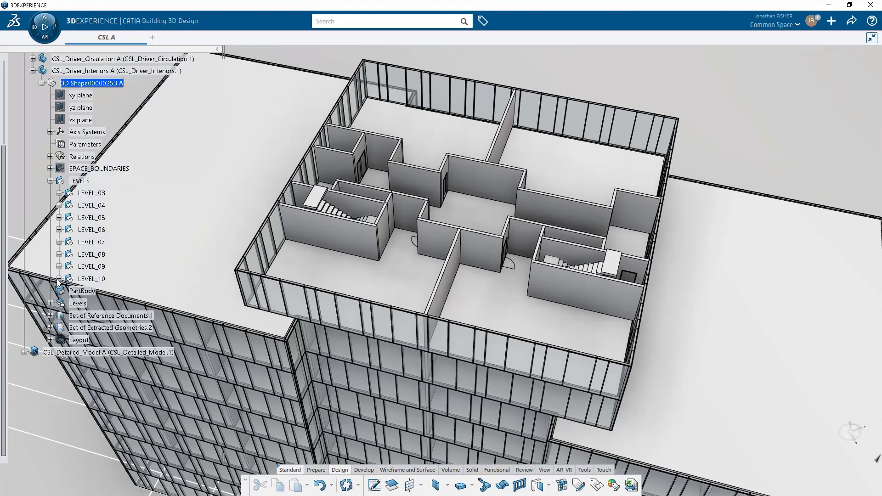
left_click(59, 279)
scroll(59, 281, "down", 3)
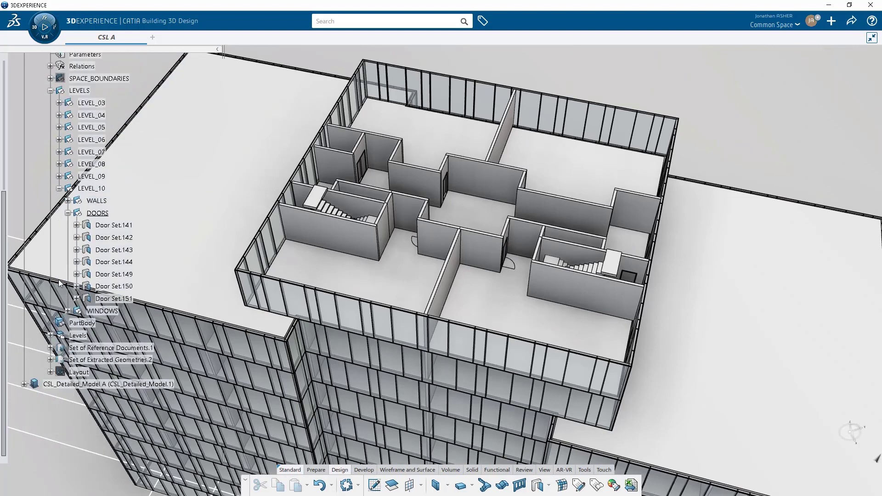
left_click(123, 226)
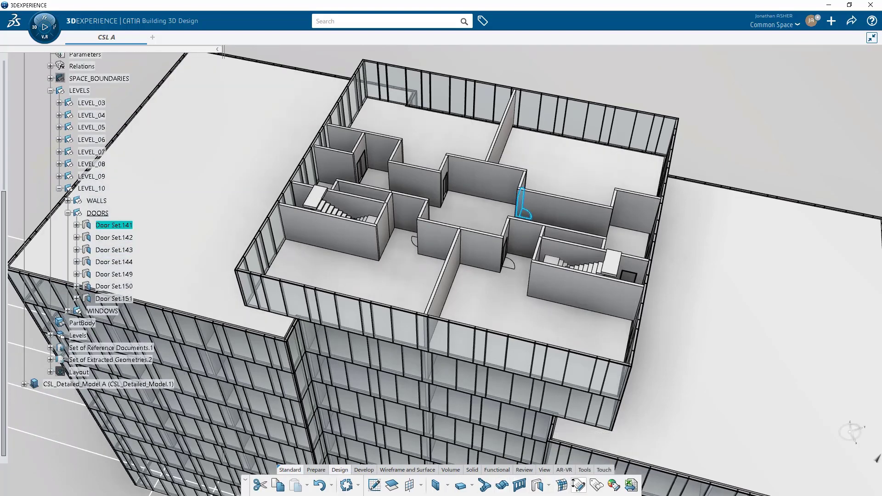
Step: Show BIM Attributes and select all seven LEVEL_10 door sets
left_click(577, 484)
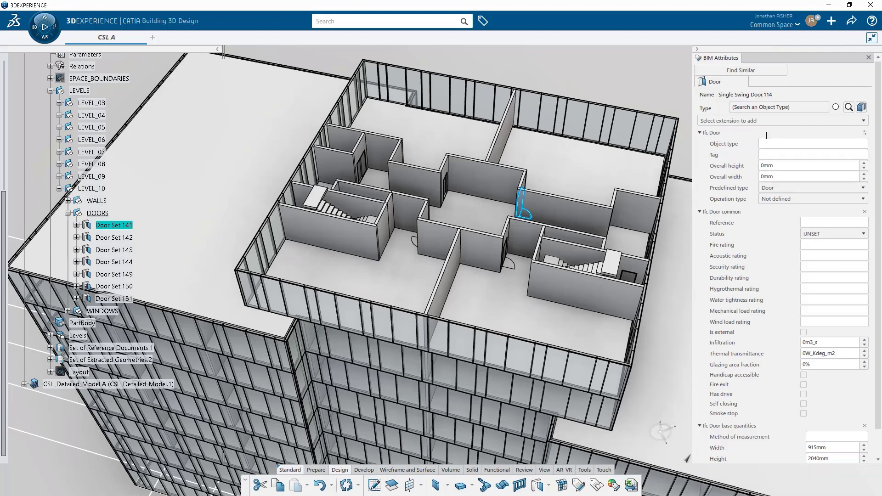
scroll(786, 374, "down", 2)
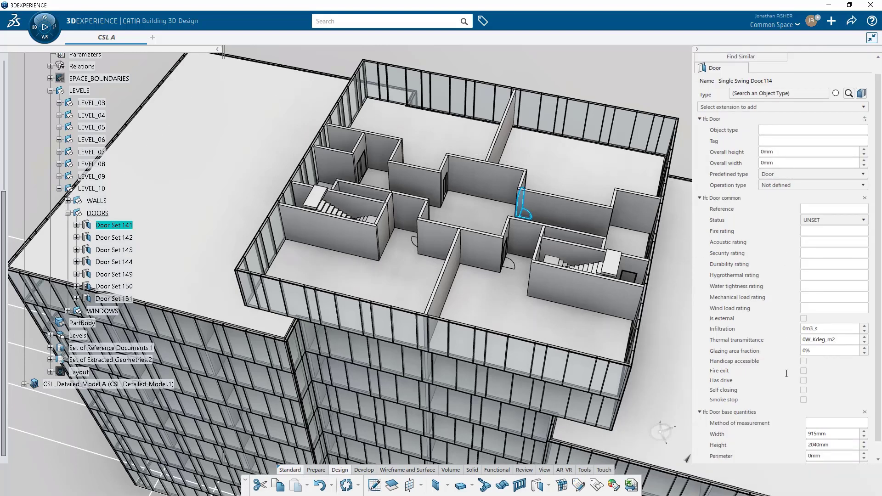
scroll(786, 373, "up", 2)
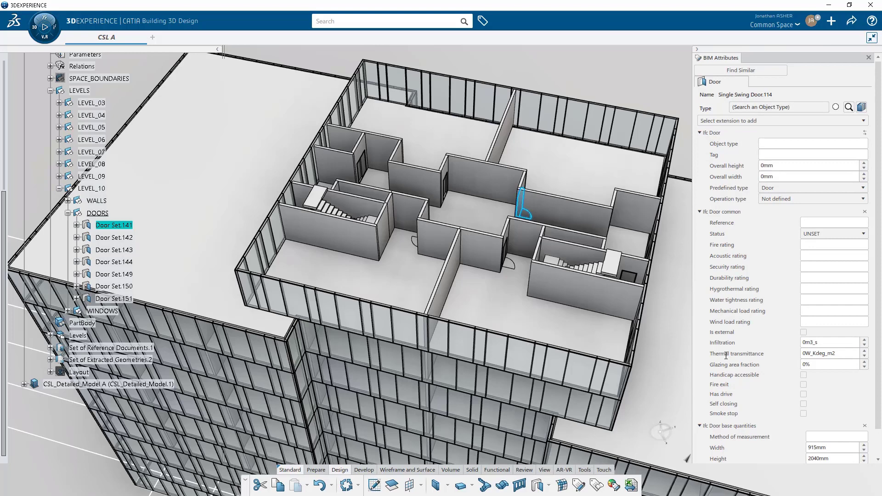
left_click(110, 299, "shift")
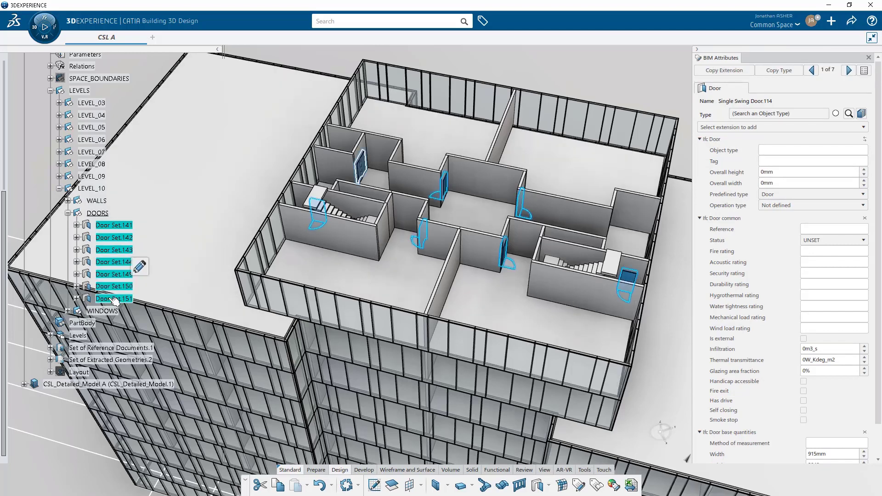
Step: Add the door attributes to Link Spreadsheet and save as new spreadsheet 'L10_Doors'
left_click(631, 485)
left_click(493, 83)
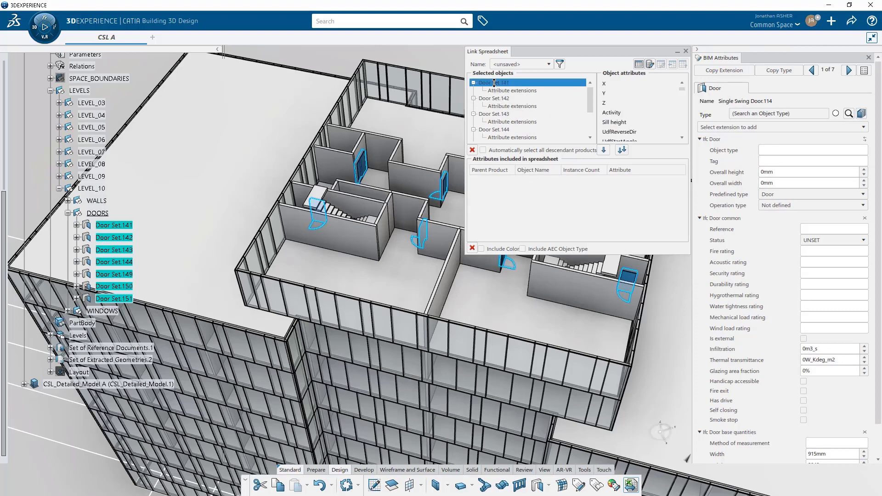
left_click(626, 85)
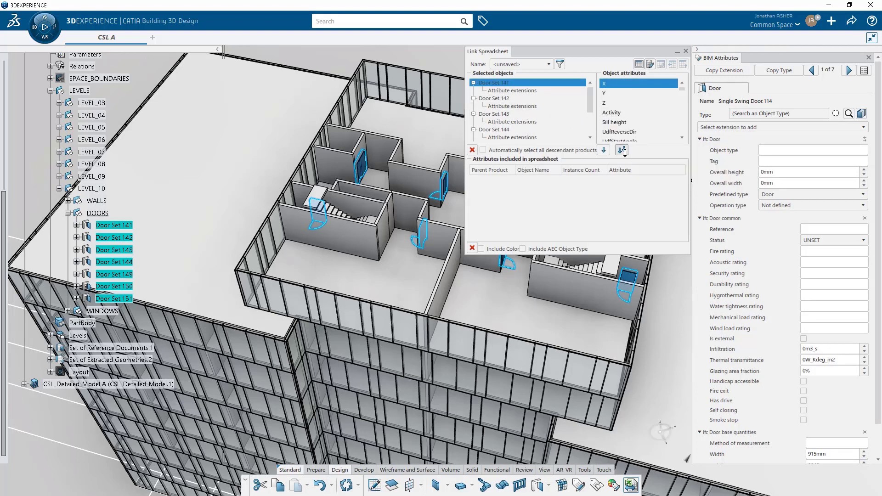
left_click(622, 150)
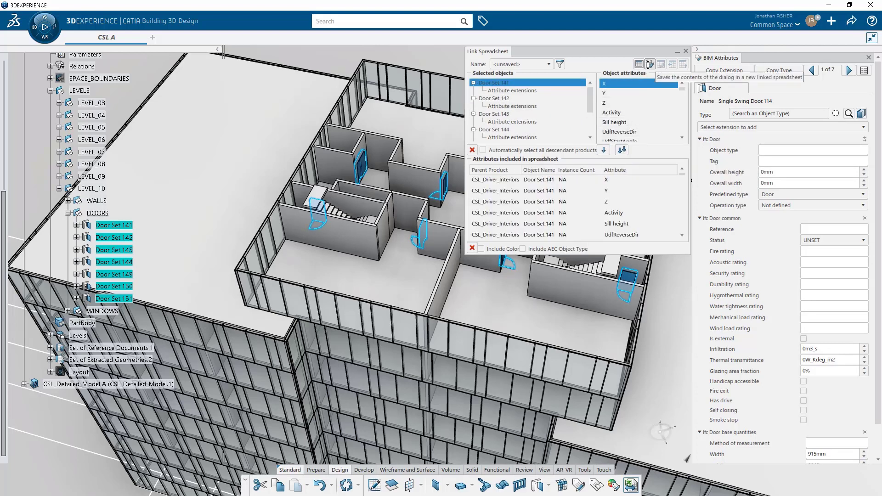
left_click(649, 64)
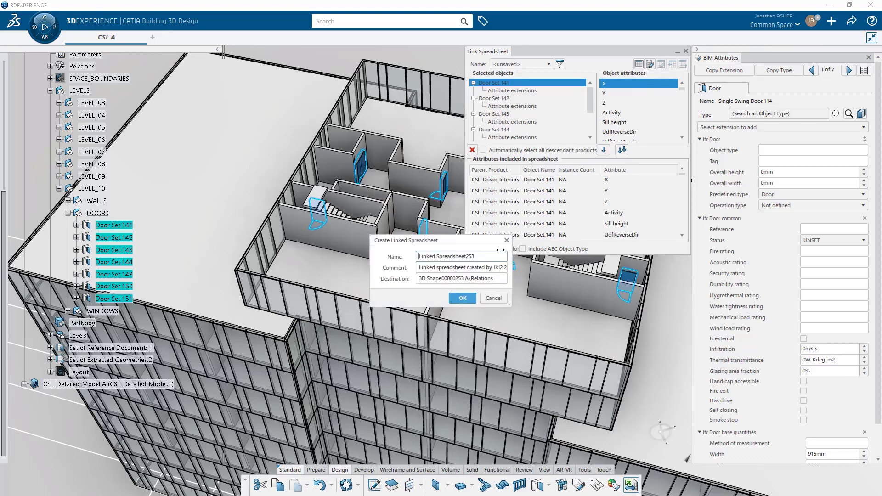
left_click_drag(483, 256, 415, 258)
type("L10_Doors")
key("Return")
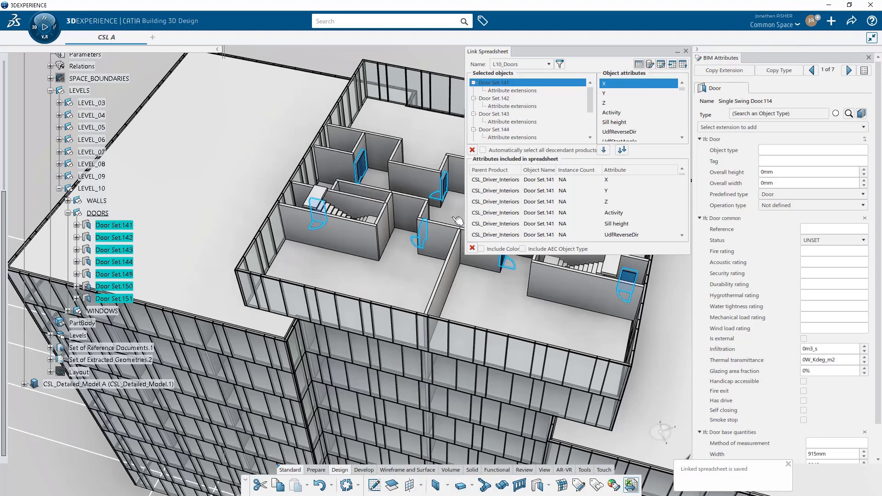
Step: Open the sheet in Excel and name the doors L10_Door_1 to L10_Door_7 in D2:D8
left_click(660, 64)
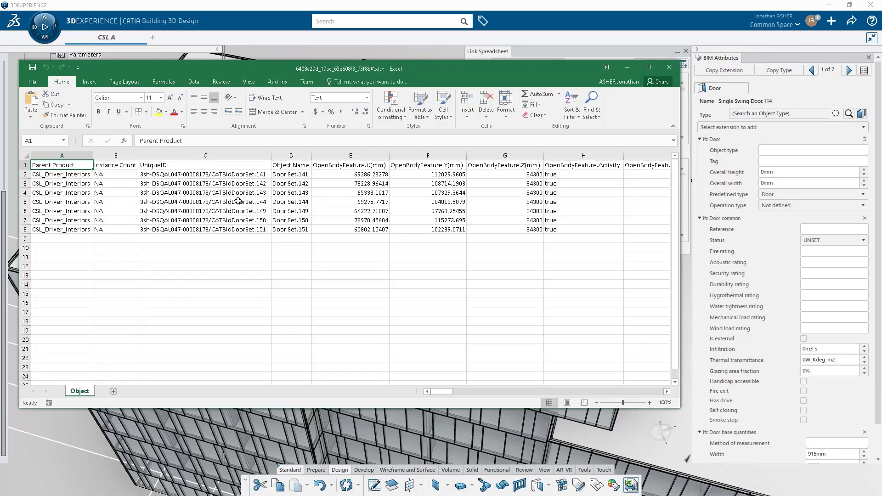
left_click(295, 175)
type("L10_")
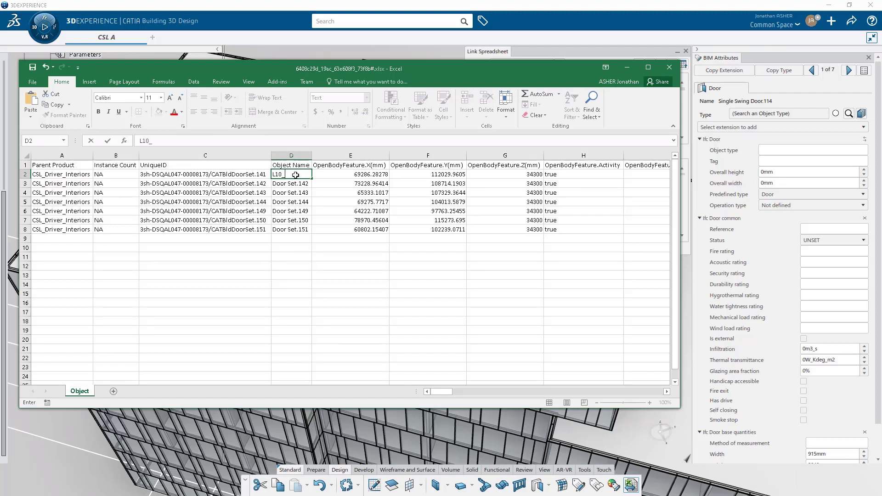
type("Door_1")
key("ctrl+Return")
left_click_drag(312, 178, 308, 234)
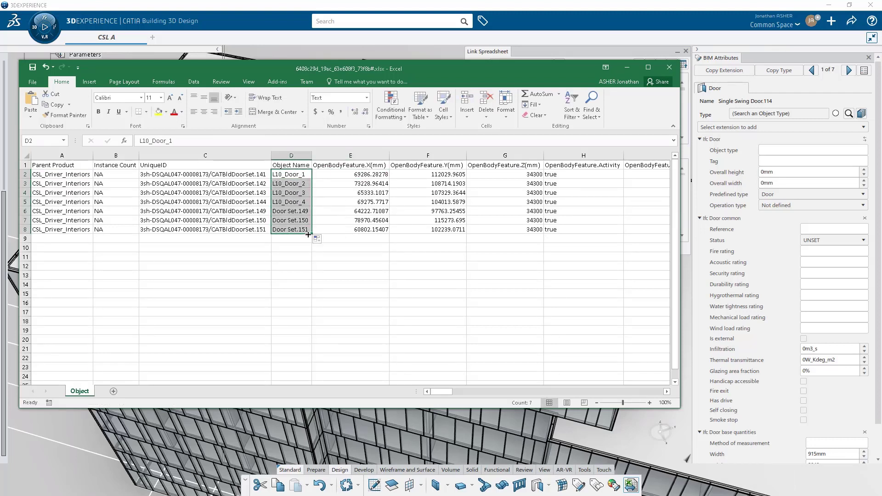
left_click(295, 247)
Step: Enter '90 Min' in AN2:AN3 and fill it down to AN8
left_click_drag(436, 393, 571, 404)
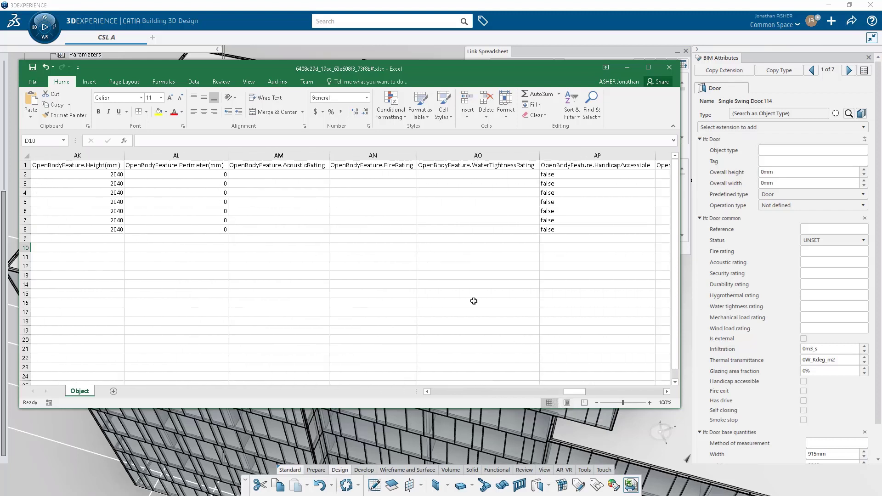
left_click(380, 174)
type("90")
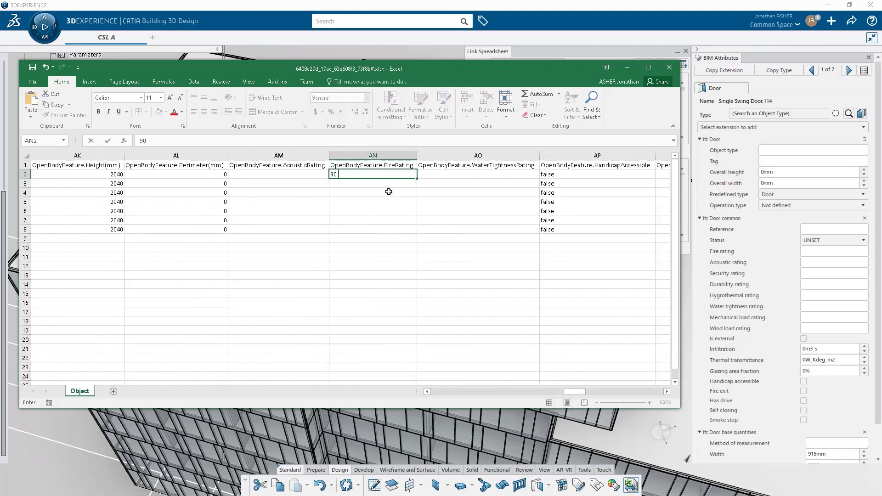
type(" Min")
key("Return")
type("90")
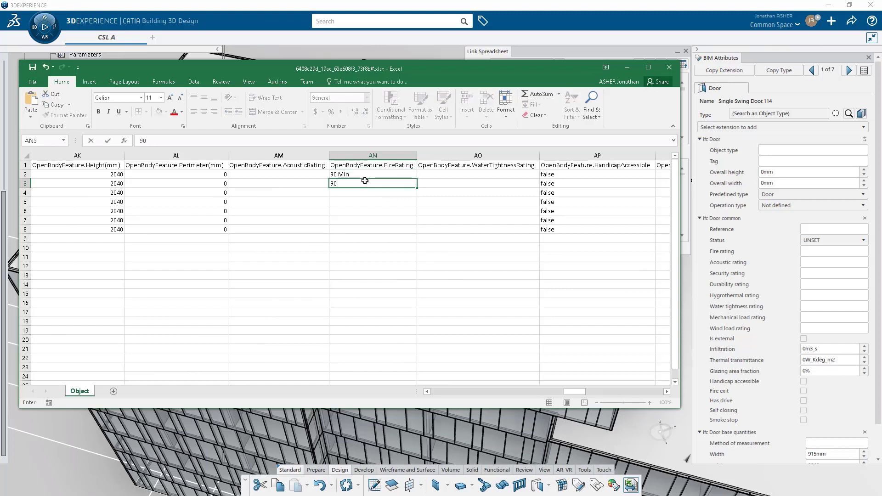
type(" Min")
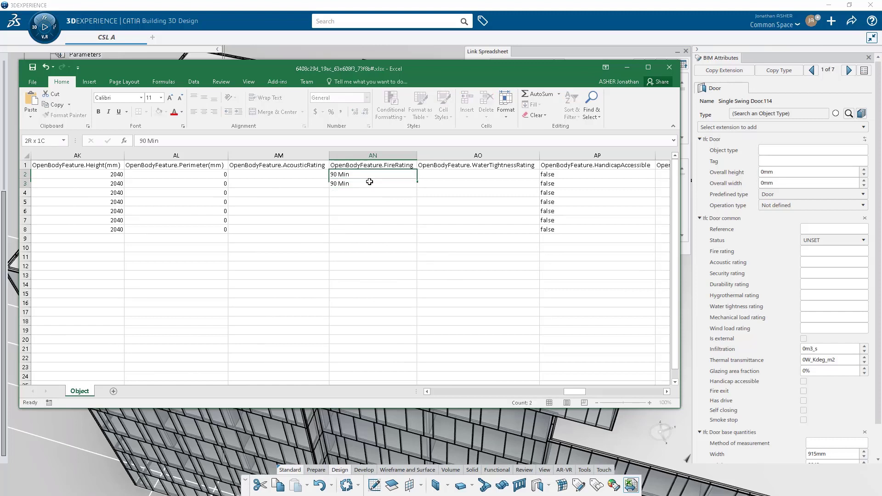
left_click_drag(365, 174, 409, 234)
left_click(392, 265)
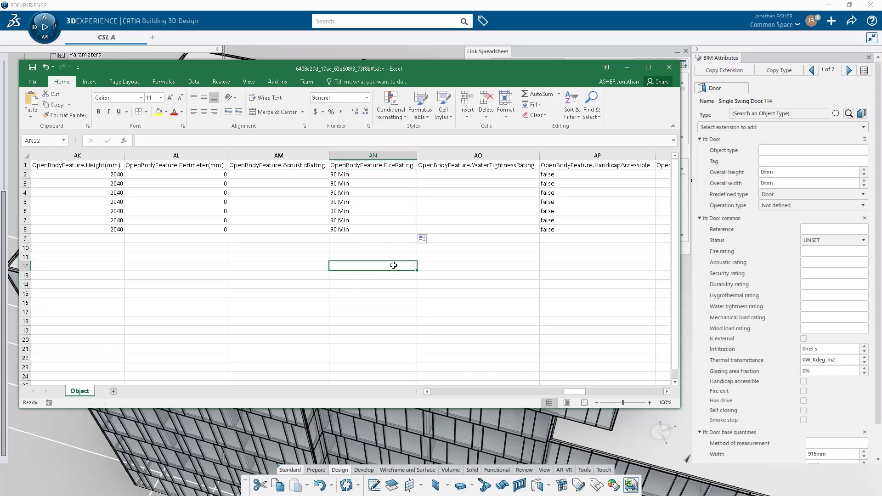
Step: Enter tag D01 in BF2:BF3, fill down to BF8, then close Excel
left_click_drag(568, 392, 637, 399)
left_click(396, 174)
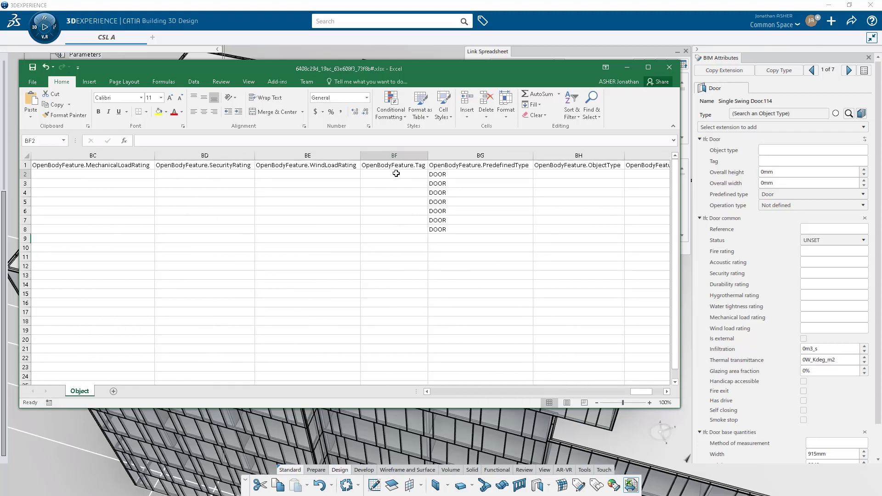
type("D01")
left_click(392, 184)
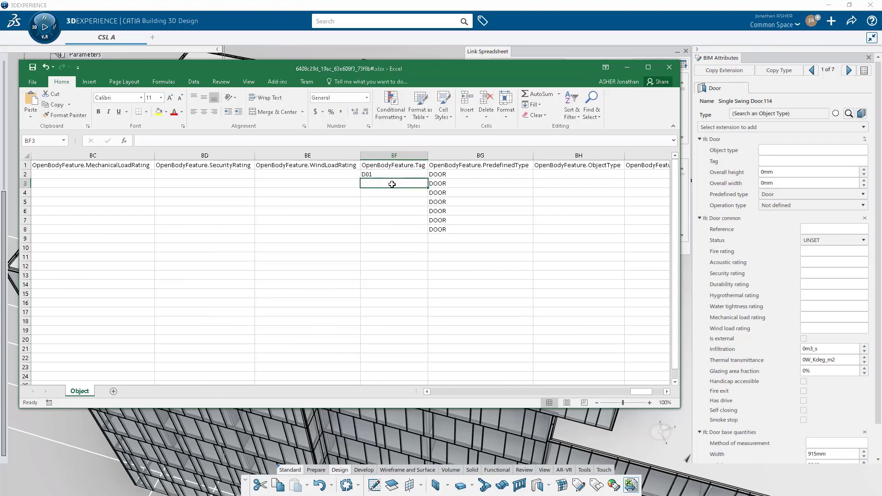
type("D01")
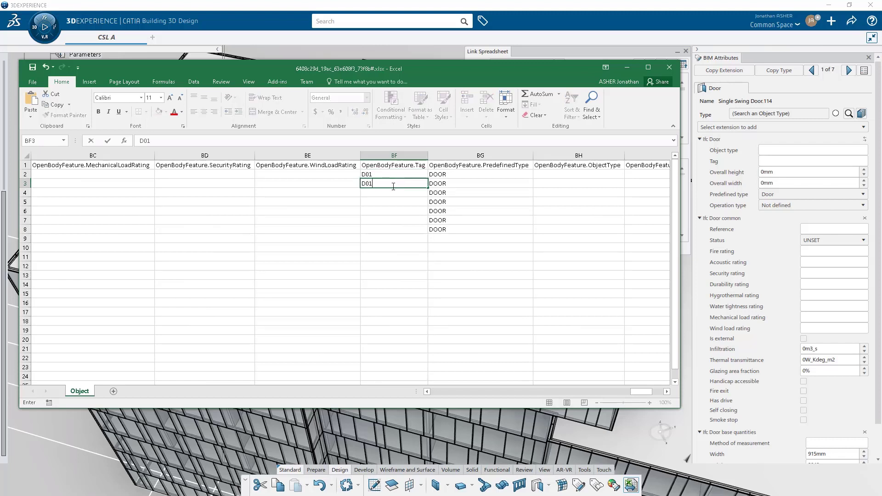
left_click_drag(390, 175, 429, 232)
left_click(408, 271)
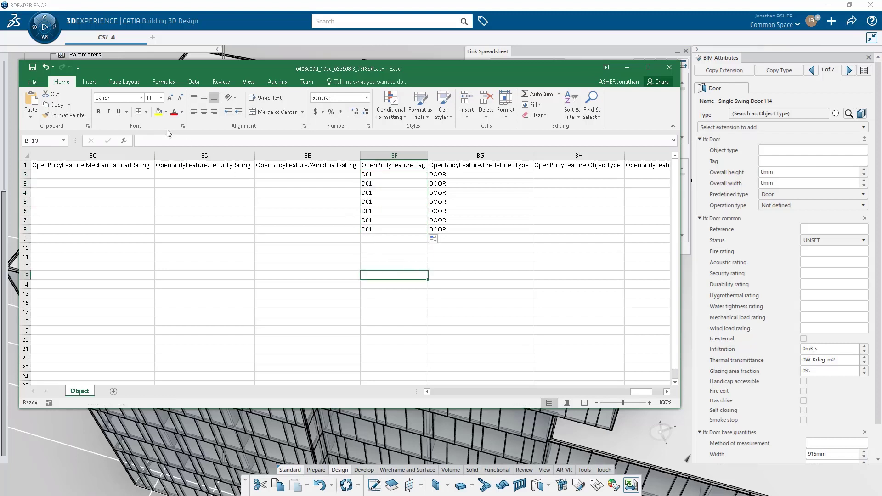
left_click(670, 69)
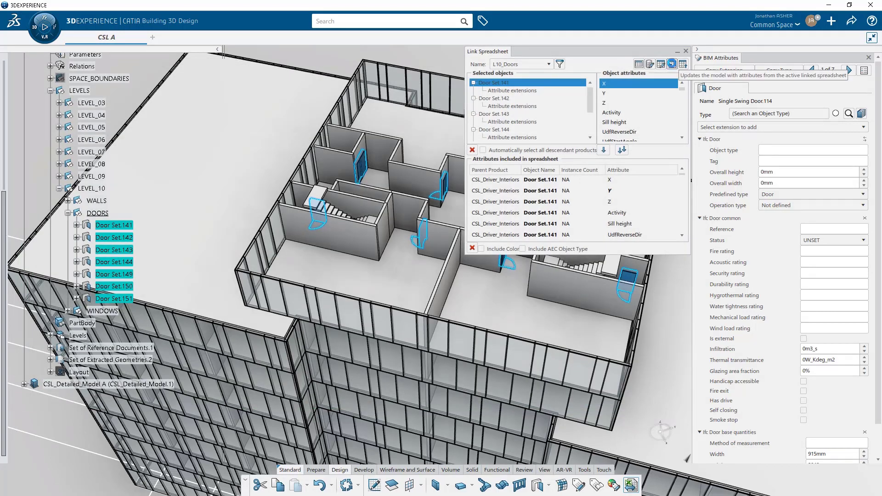
Step: Update the model from the L10_Doors spreadsheet and close the Link Spreadsheet panel
left_click(671, 64)
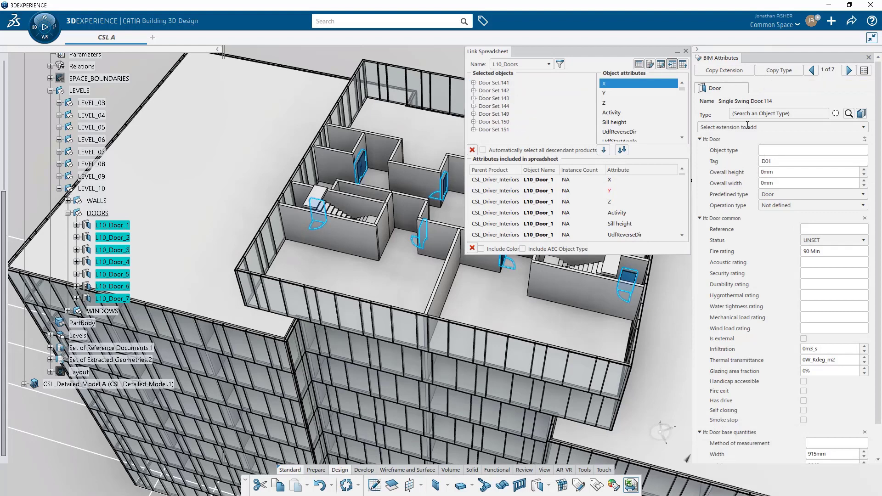
left_click(685, 51)
left_click(666, 54)
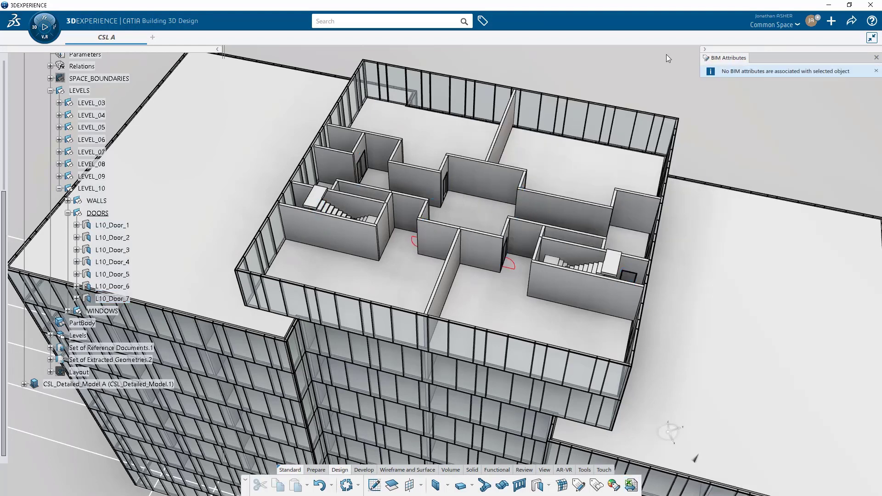
Step: Check the BIM attributes of L10_Door_1, L10_Door_2 and L10_Door_3
left_click(113, 228)
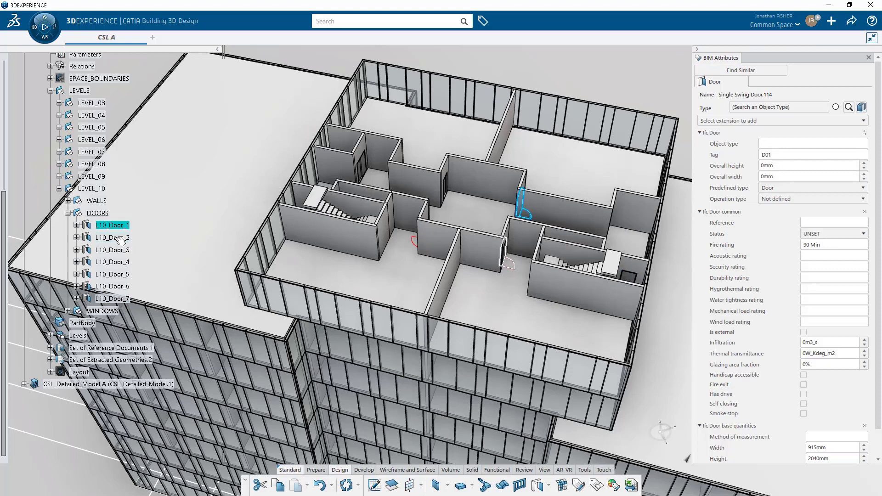
left_click(119, 239)
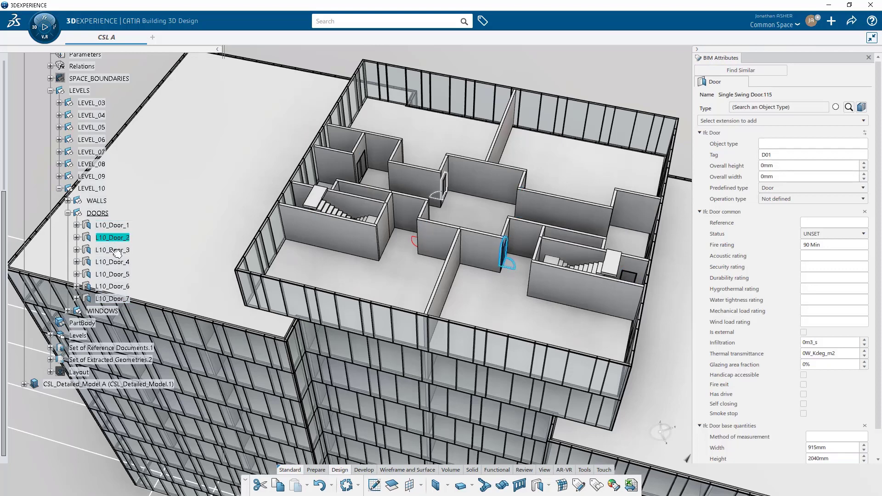
left_click(116, 251)
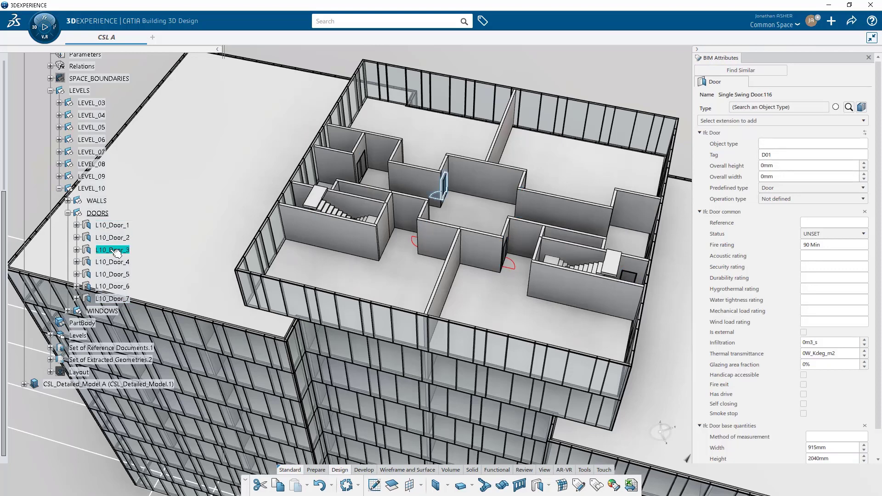
Step: Set L10_Door_3's fire rating to 60 Min
left_click(806, 246)
type("60 Min")
left_click(811, 253)
Step: Load L10_Doors in Link Spreadsheet, update the report and open it in Excel
left_click(632, 485)
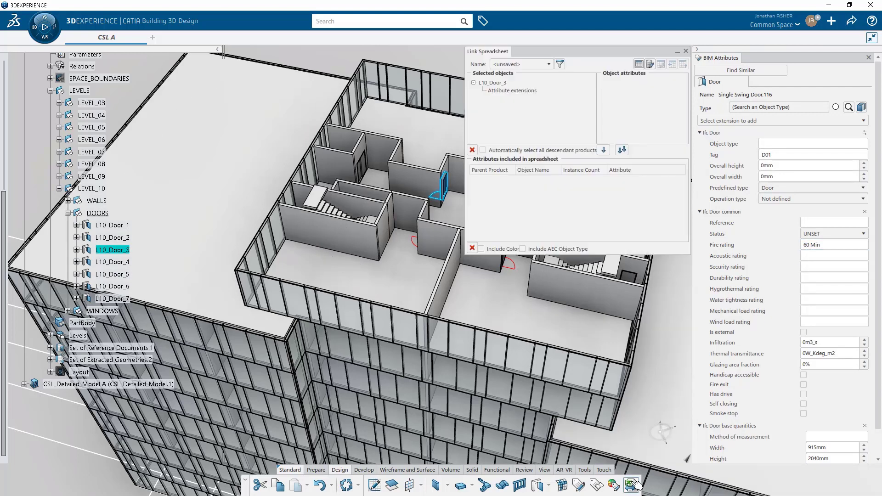
left_click(546, 64)
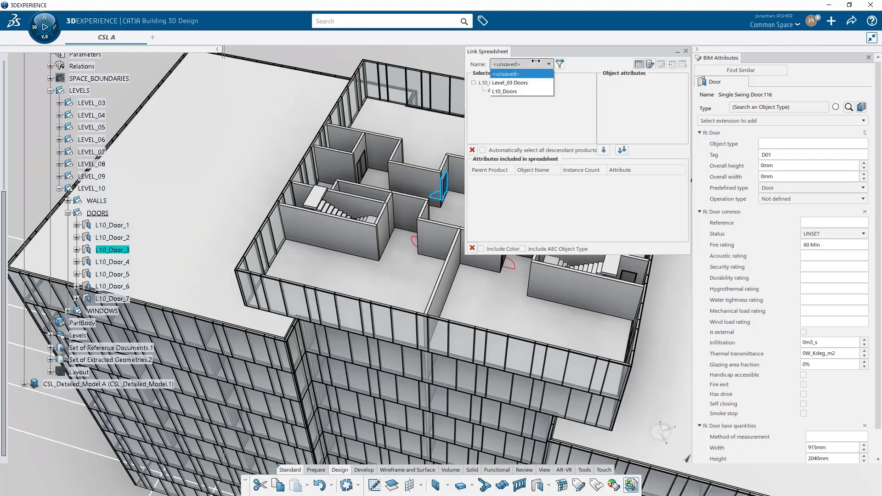
left_click(517, 93)
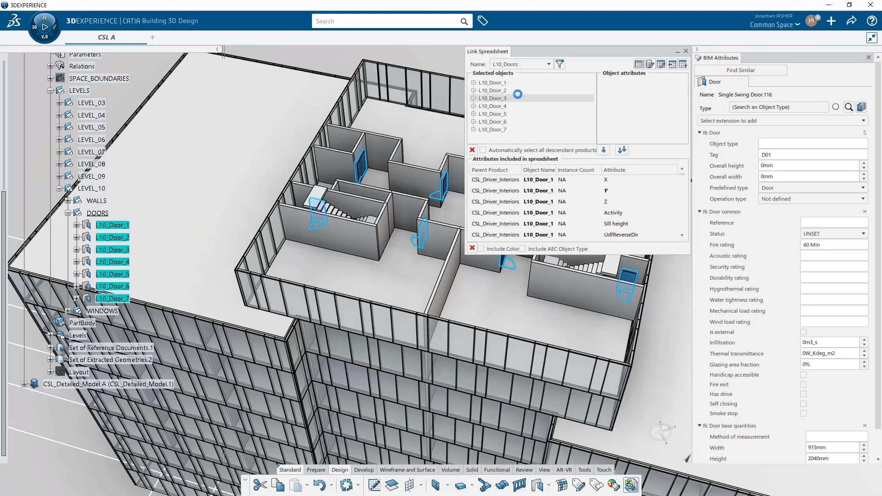
left_click(684, 64)
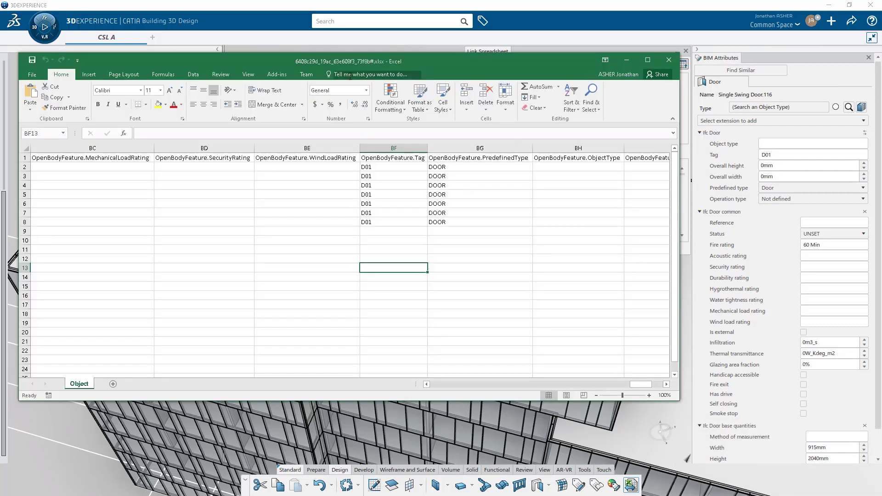
left_click_drag(640, 384, 573, 394)
Step: Confirm AN4 reads 60 Min, close Excel, Link Spreadsheet and BIM Attributes panels
left_click(366, 186)
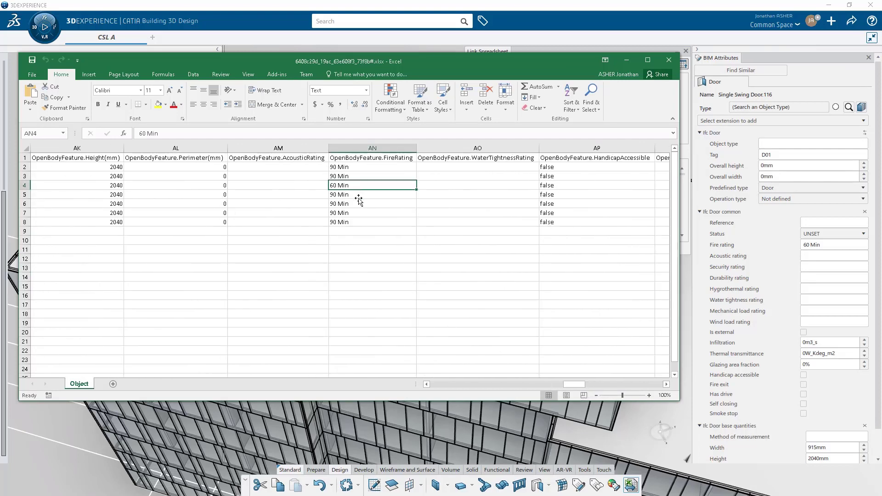
left_click(669, 59)
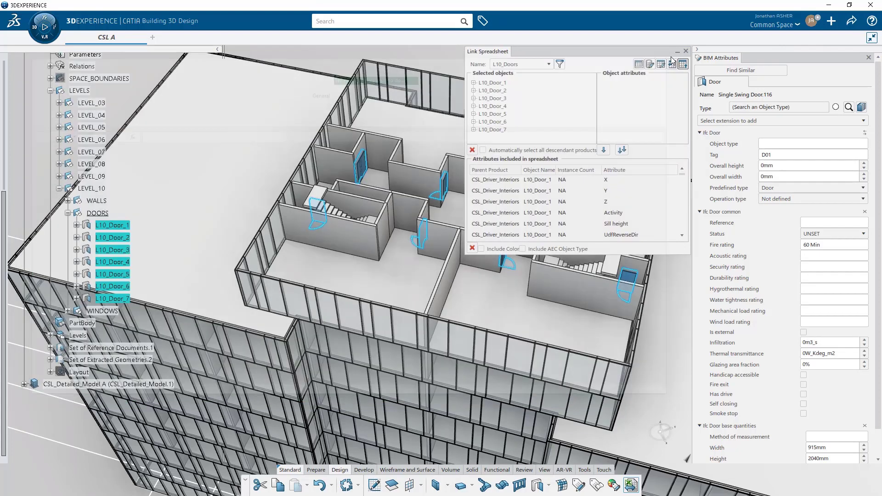
left_click(685, 51)
left_click(696, 49)
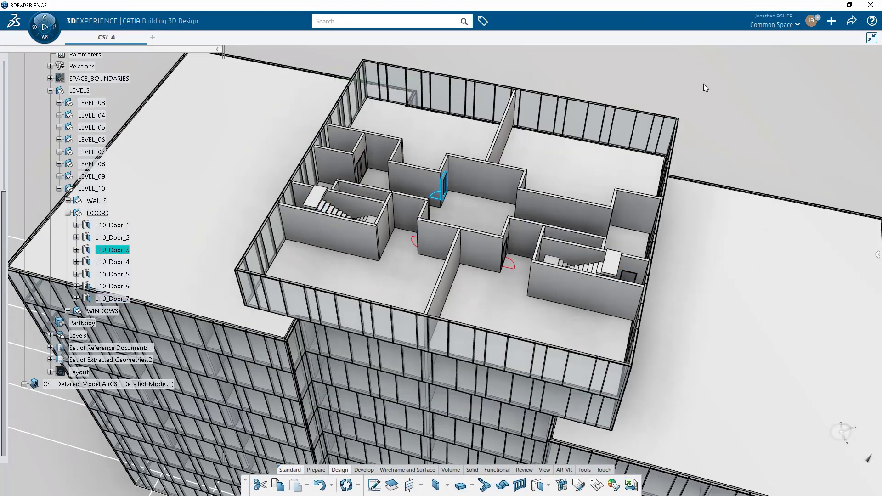
Step: Select LEVELS and find all Wall Core elements within it, using a sampled wall as type
left_click(59, 190)
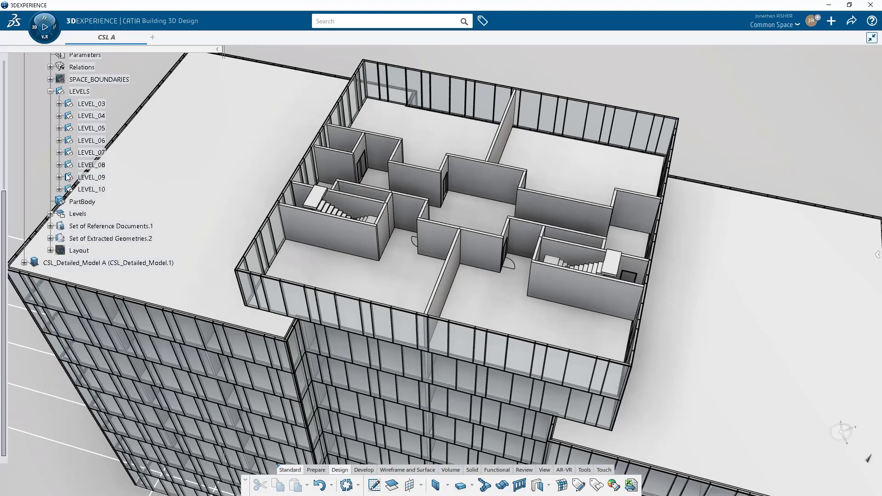
left_click(82, 93)
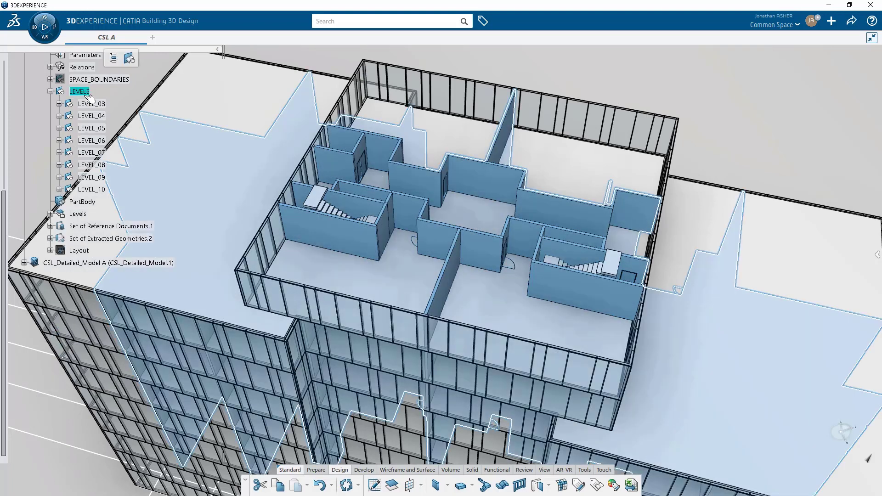
key("ctrl+f")
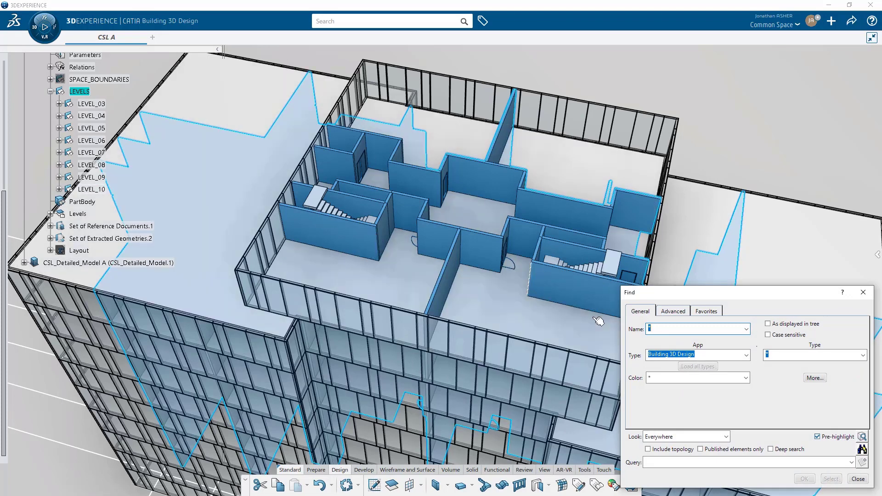
left_click(862, 355)
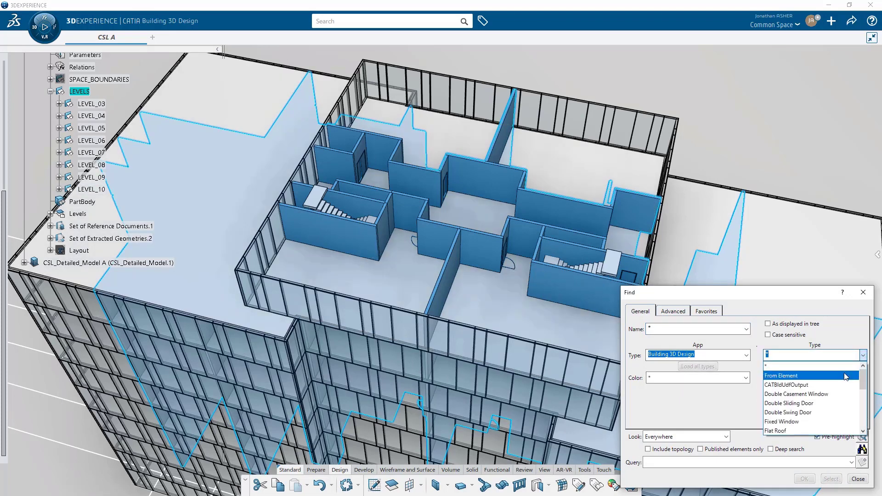
left_click(846, 375)
left_click(577, 222)
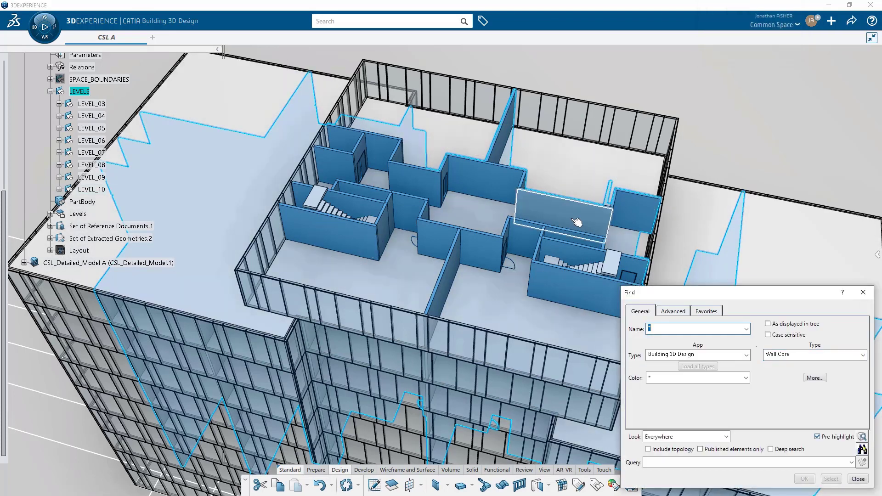
left_click(726, 437)
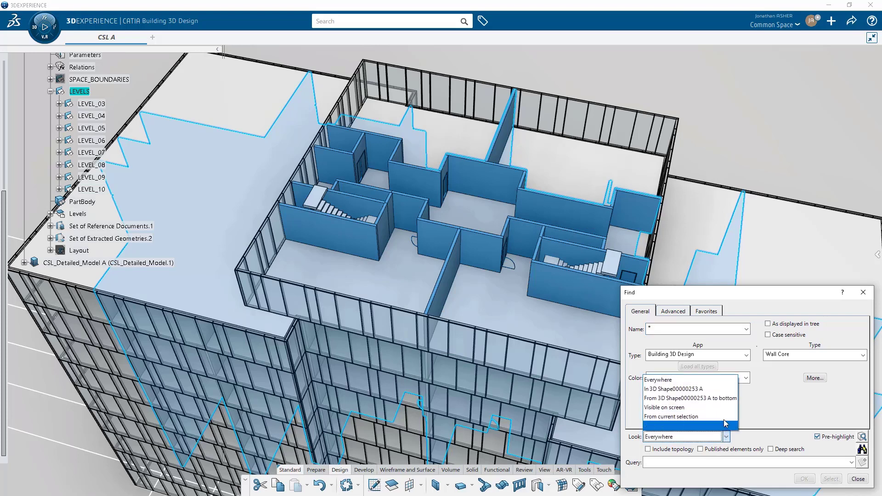
left_click(724, 416)
left_click(862, 449)
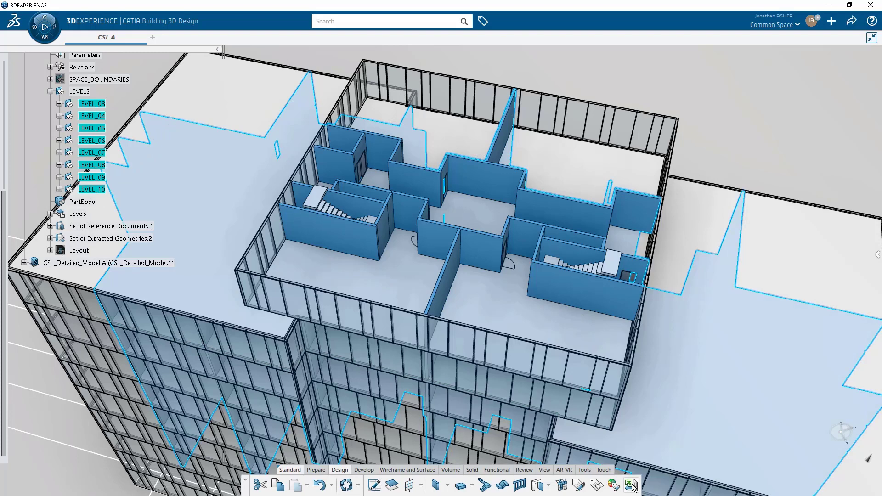
Step: Add the wall attributes and create linked spreadsheet 'All_Walls'
left_click(631, 485)
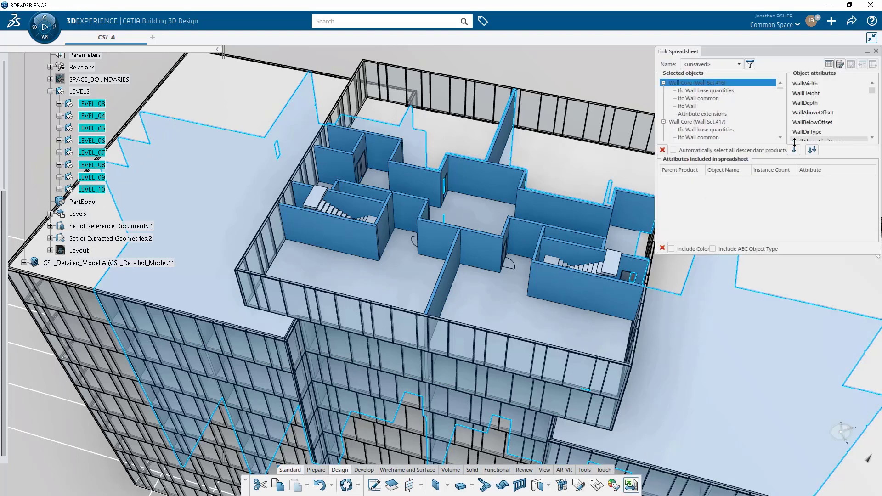
left_click(810, 149)
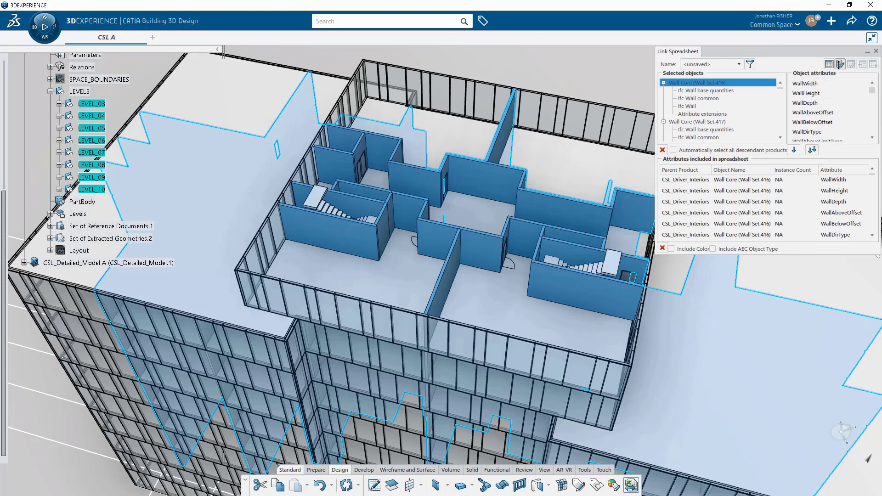
left_click(841, 63)
left_click_drag(481, 252, 362, 260)
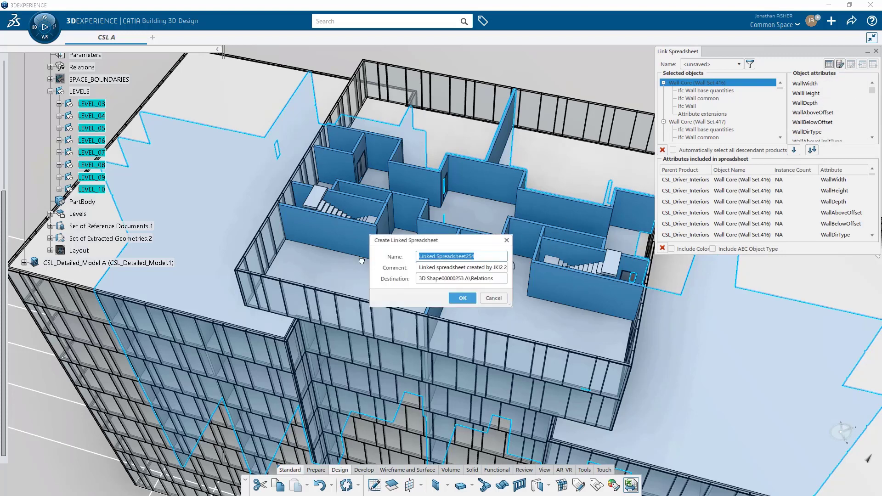
type("All_Walls")
key("Return")
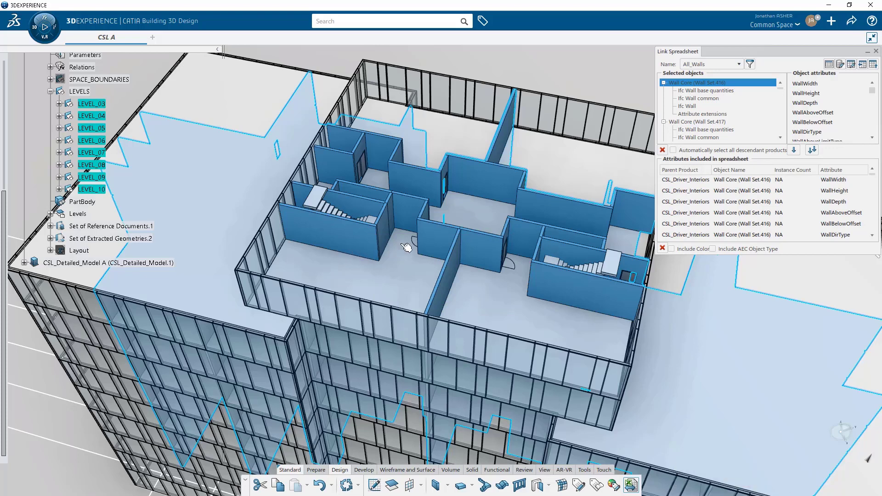
Step: Open All_Walls in Excel and browse the 549 wall rows and their quantity columns
left_click(853, 65)
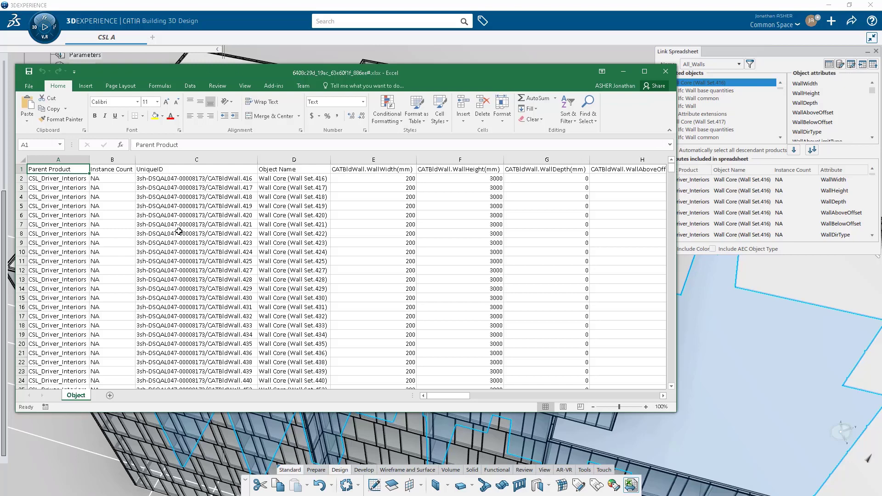
left_click_drag(283, 178, 288, 408)
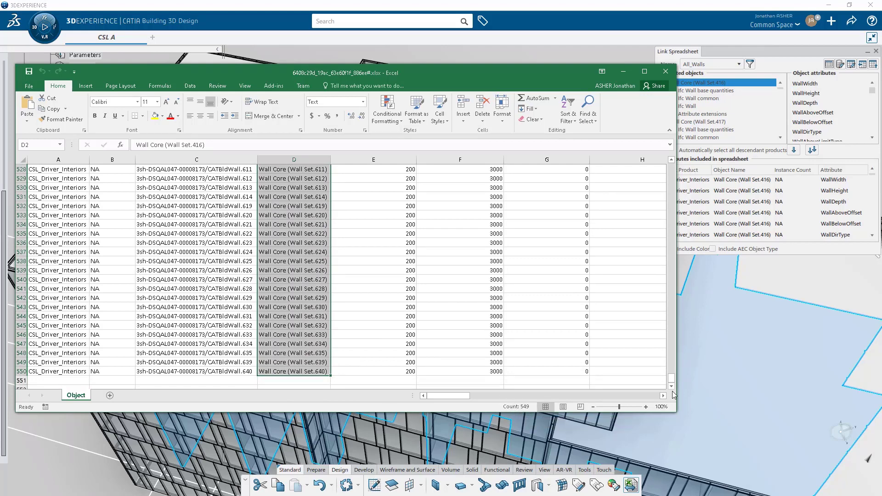
left_click_drag(671, 380, 520, 156)
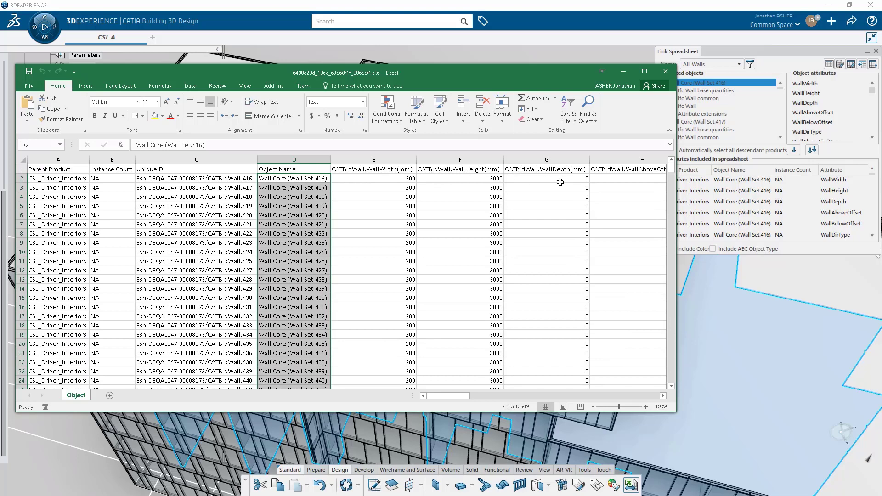
left_click_drag(459, 396, 550, 399)
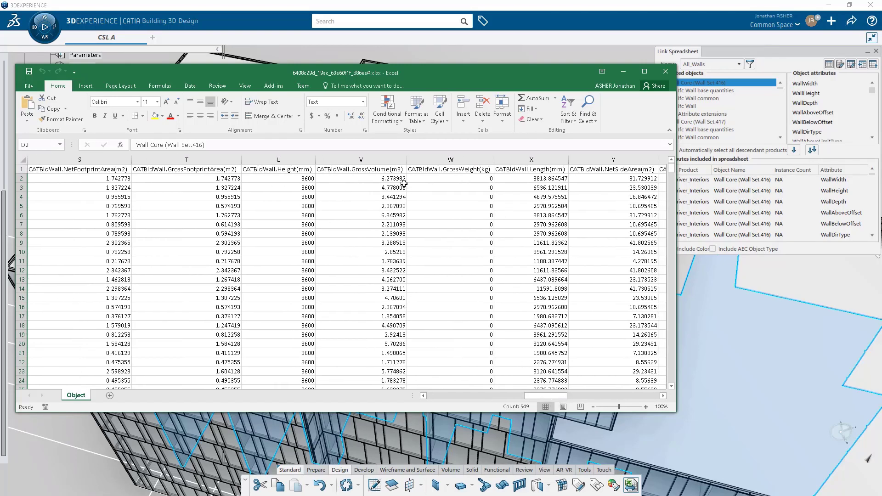
Step: AutoSum the gross volume column into V551, giving 1773.246936
left_click(390, 178)
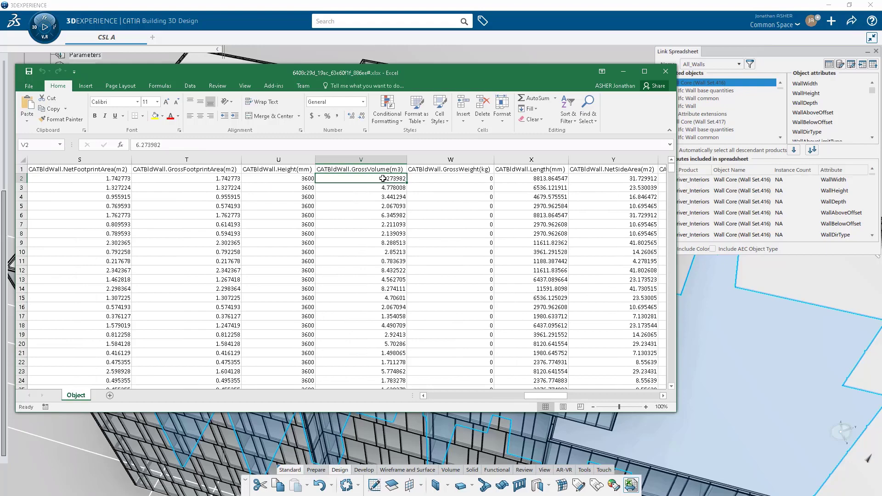
left_click_drag(673, 170, 673, 391)
scroll(442, 349, "down", 1)
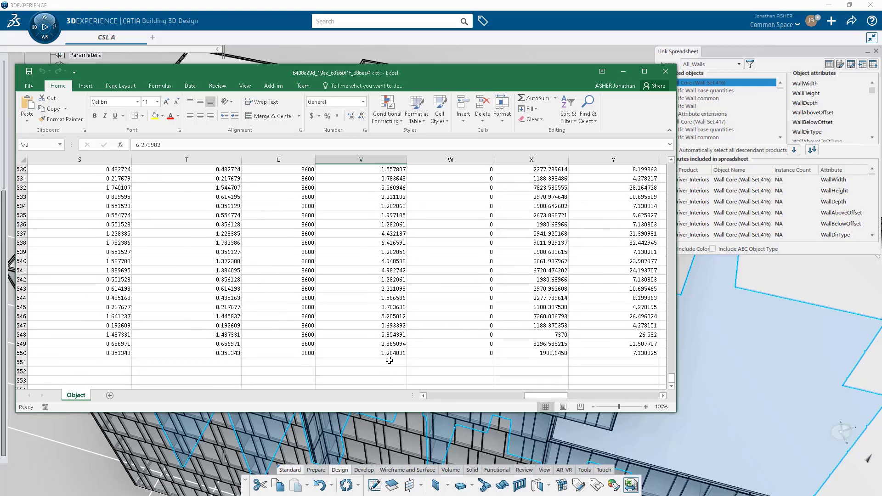
left_click(387, 363)
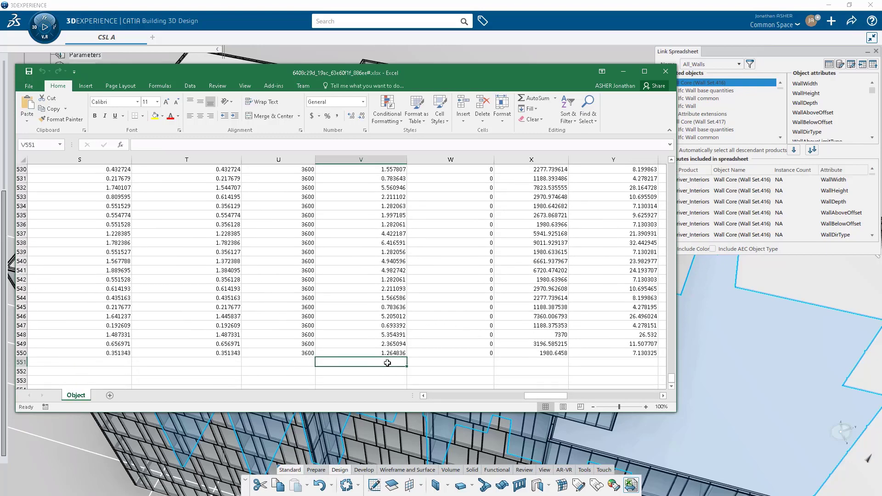
left_click(533, 98)
key("Return")
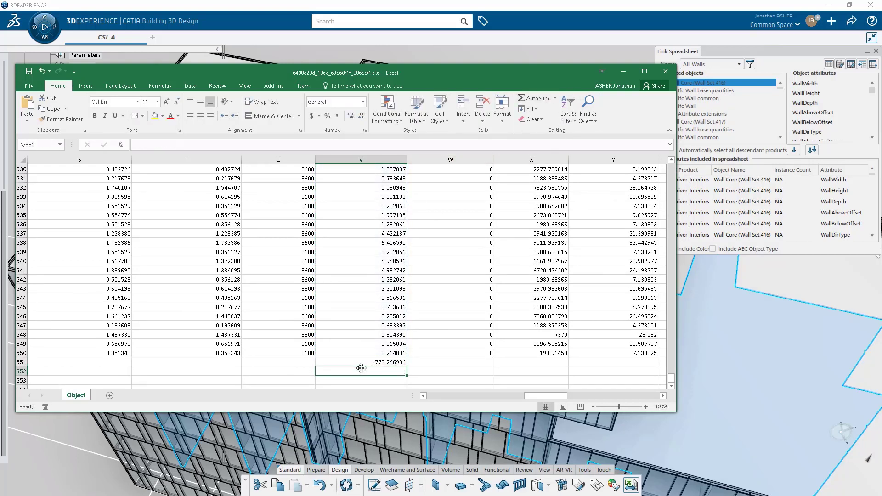
Step: Fill the V551 total across to Z551 and check the copied totals
left_click(368, 361)
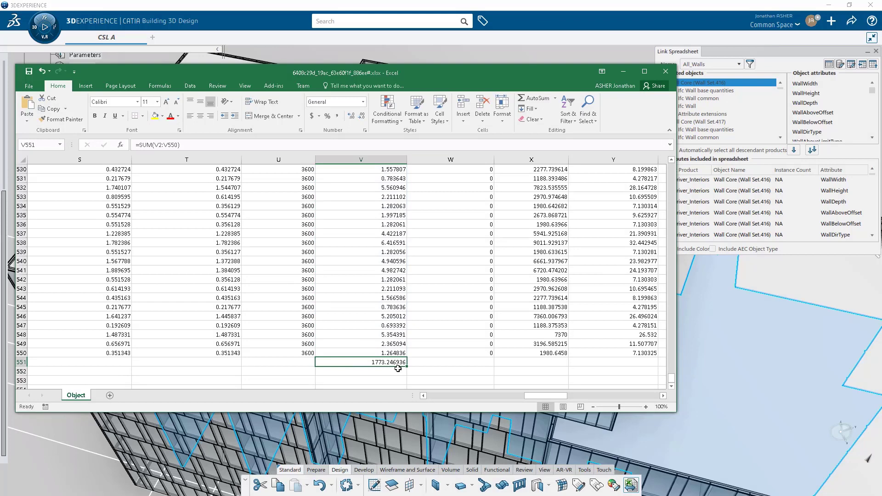
left_click_drag(407, 367, 552, 394)
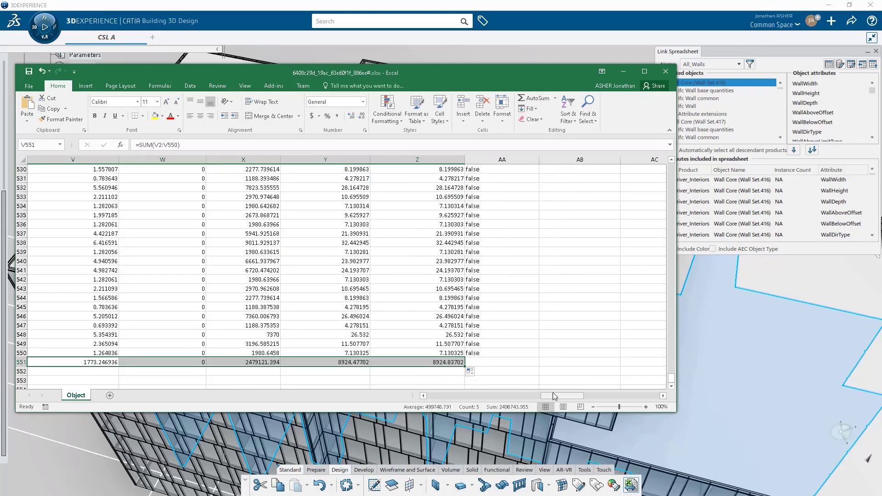
left_click(452, 363)
left_click_drag(671, 378, 671, 165)
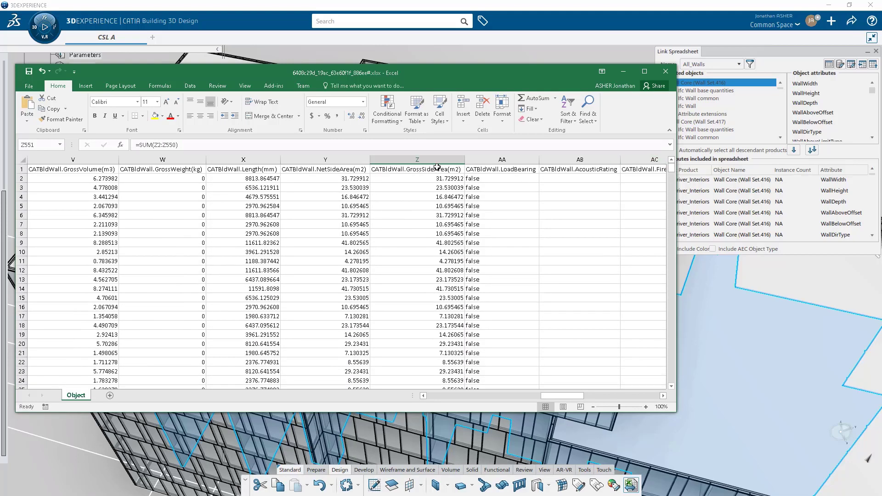
Step: Close Excel and the Link Spreadsheet panel, and turn the view to the building front
left_click(665, 72)
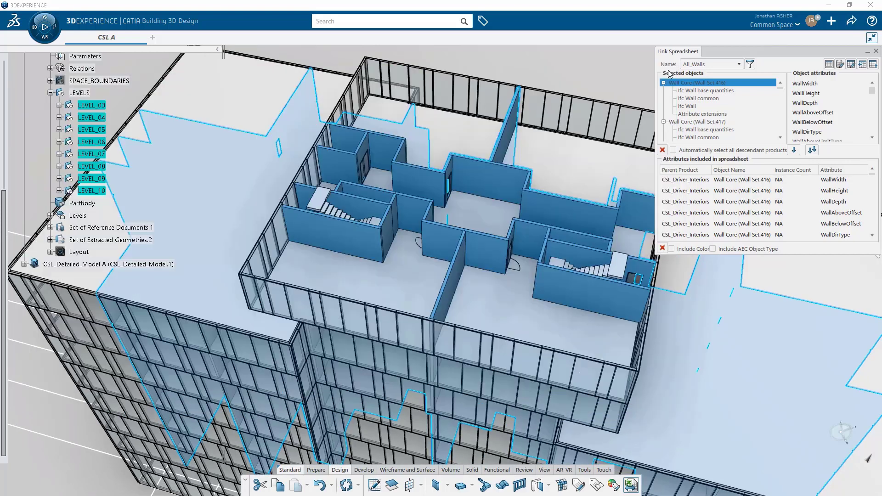
left_click(875, 51)
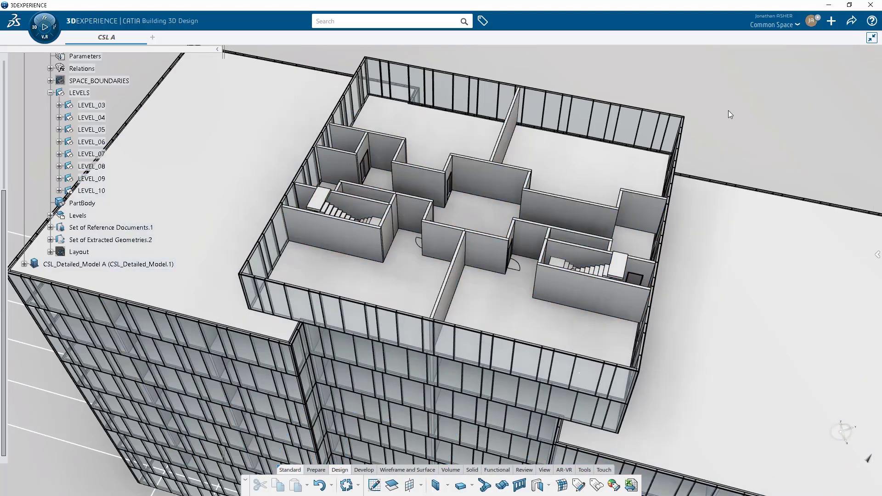
middle_click_drag(276, 225, 356, 116)
scroll(77, 248, "up", 4)
Step: Collapse CSL_Driver_Interiors and expand CSL_Driver_Facades down to its 3D shape contents
left_click(32, 118)
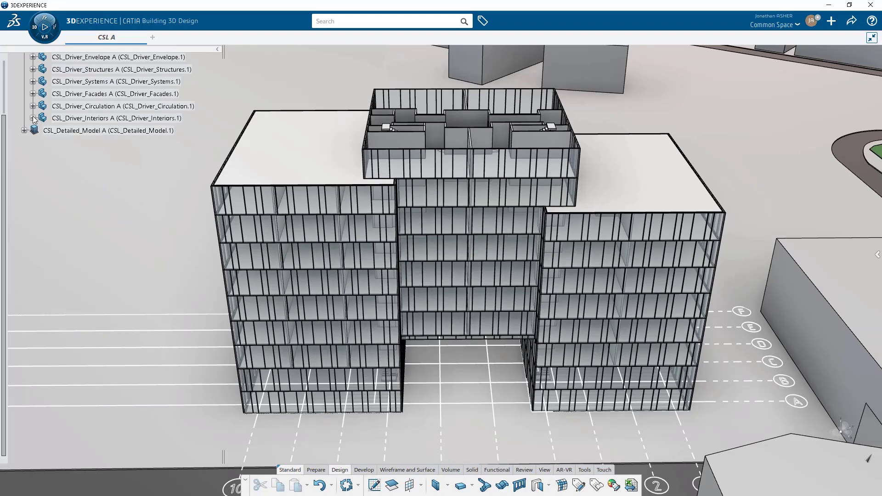
left_click(32, 94)
left_click(41, 105)
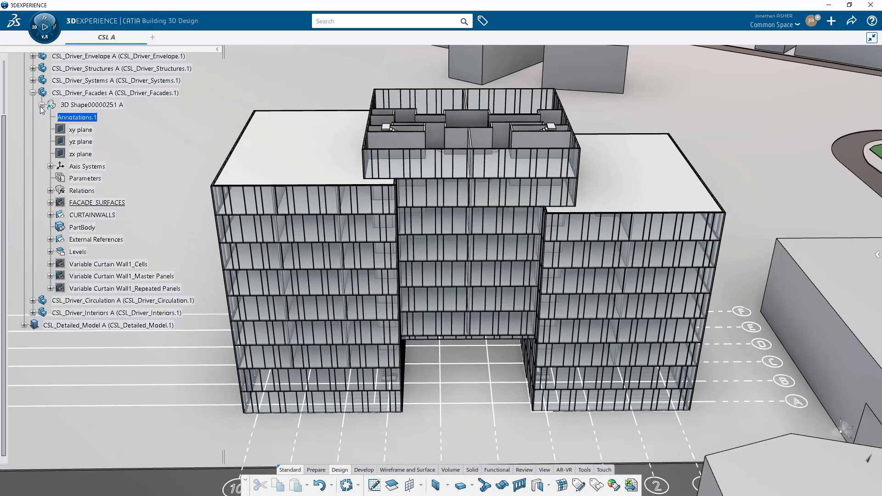
left_click(93, 105)
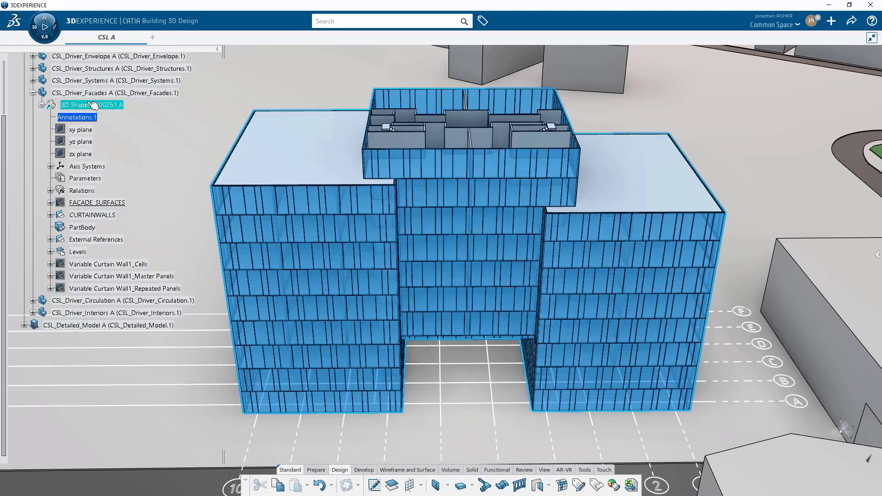
Step: Show the three Variable Curtain Wall1 sets, then hide Repeated Panels and Master Panels
left_click(99, 267)
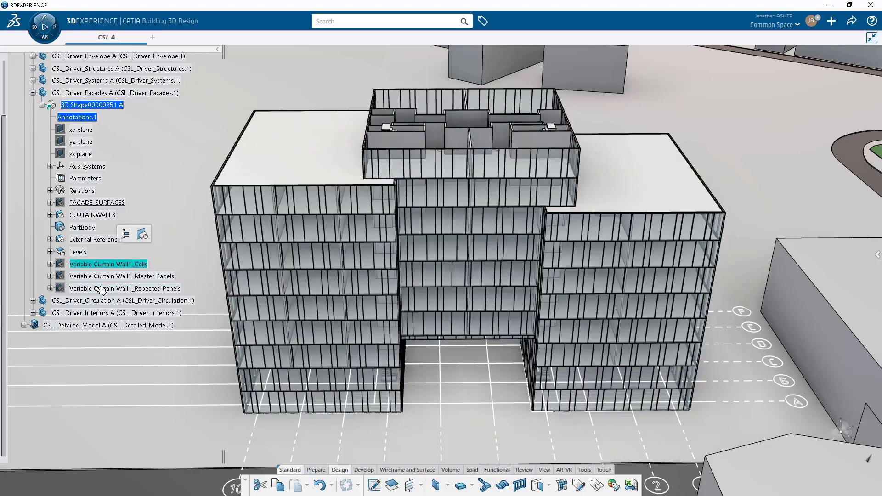
left_click(99, 290, "shift")
right_click(98, 289)
key("h")
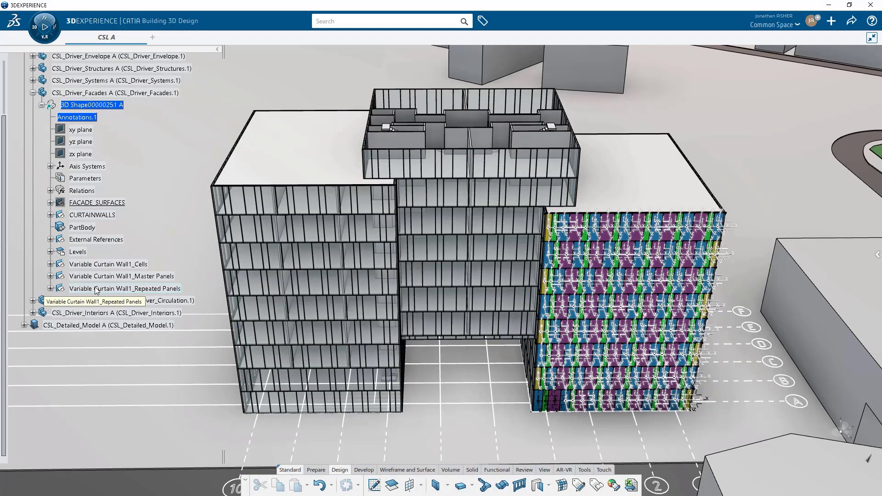
right_click(99, 289)
key("h")
right_click(92, 277)
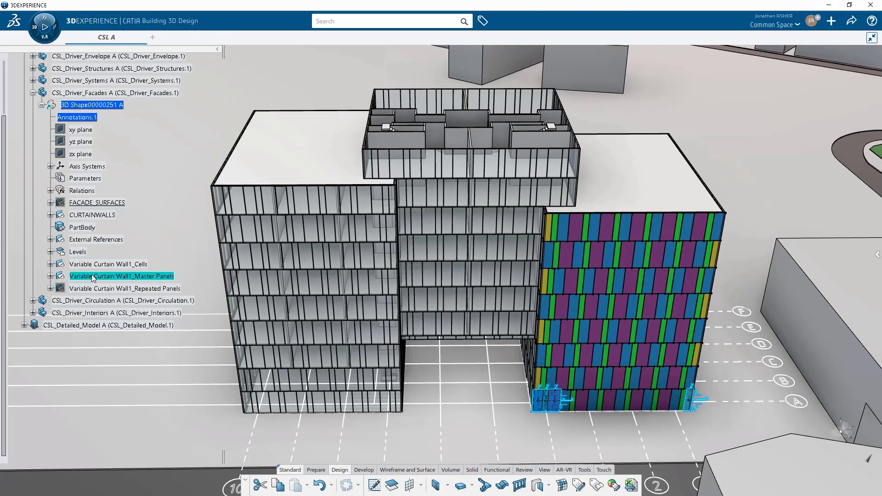
key("h")
Step: Expand Variable Curtain Wall1_Cells > Region_1 > Cell Set.312 in the tree
left_click(50, 264)
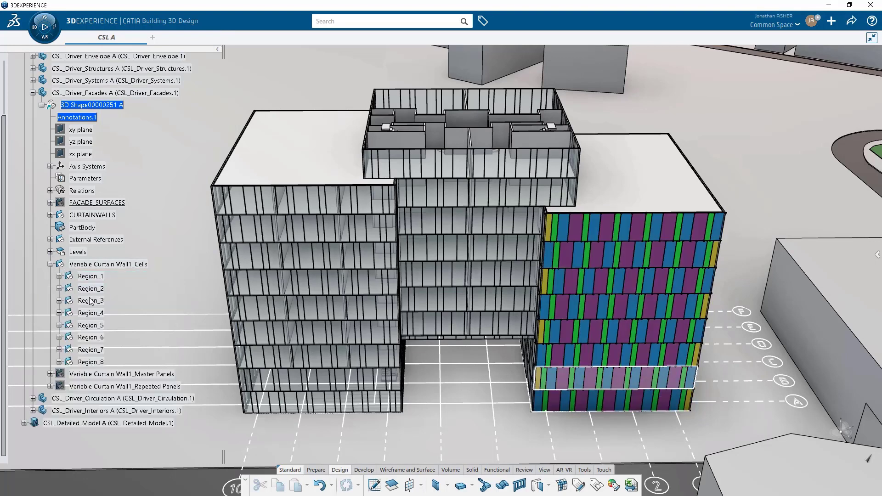
left_click(59, 276)
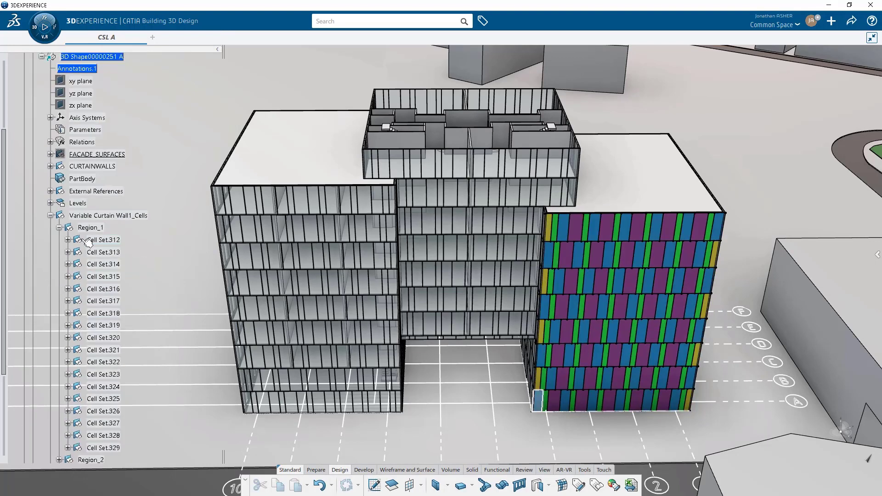
left_click(67, 239)
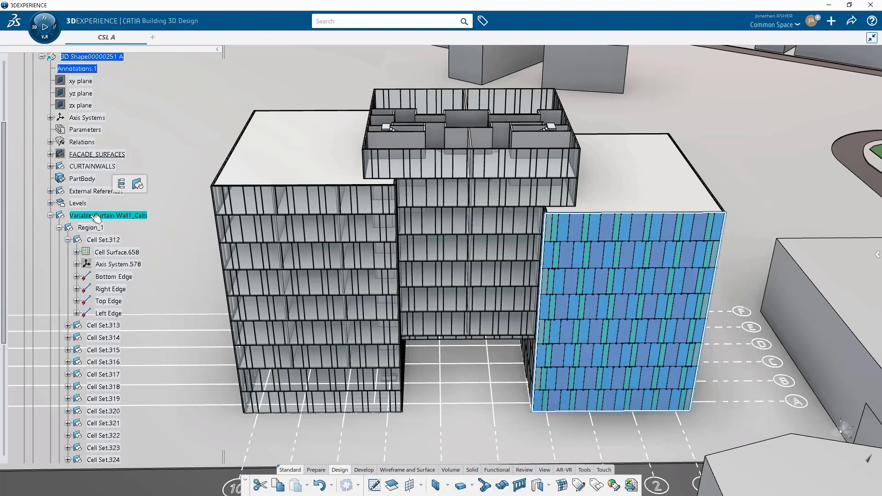
Step: Inspect Cell Surface.658 and the Bottom, Right, Top and Left edge parameters, then select the cells set
left_click(76, 252)
left_click(76, 252)
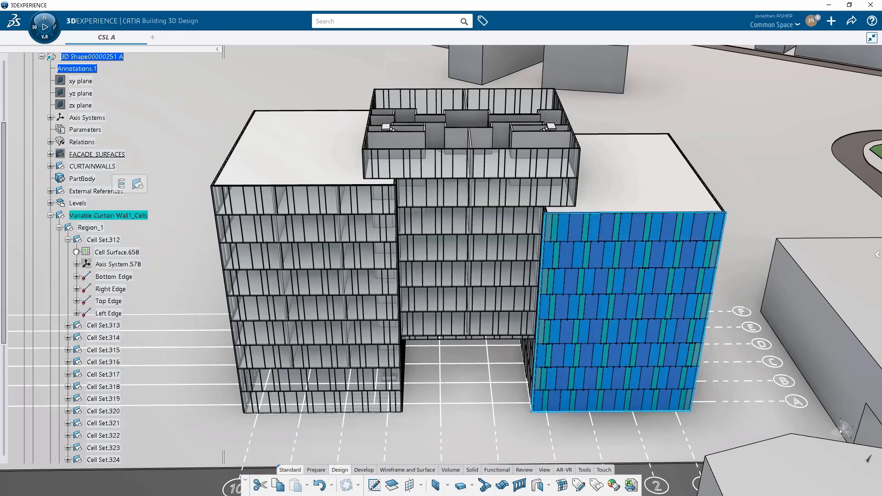
left_click(76, 276)
left_click(76, 277)
left_click(76, 289)
left_click(77, 289)
left_click(77, 301)
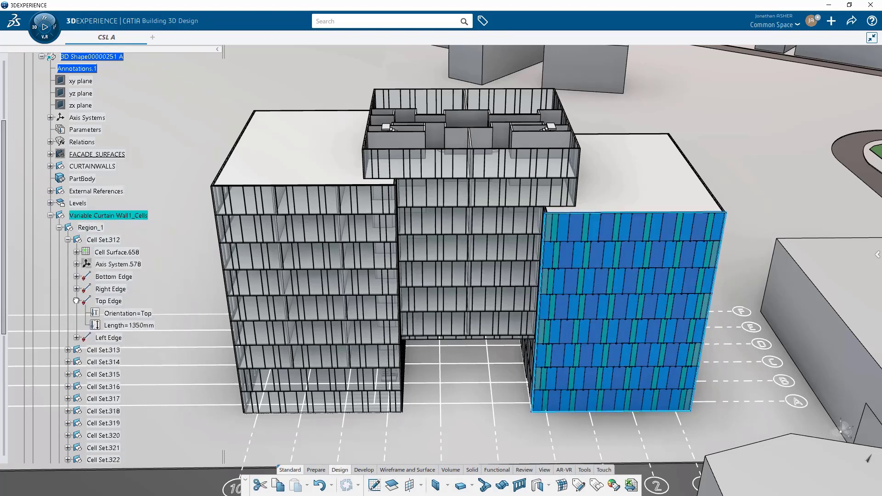
left_click(77, 301)
left_click(77, 313)
left_click(76, 313)
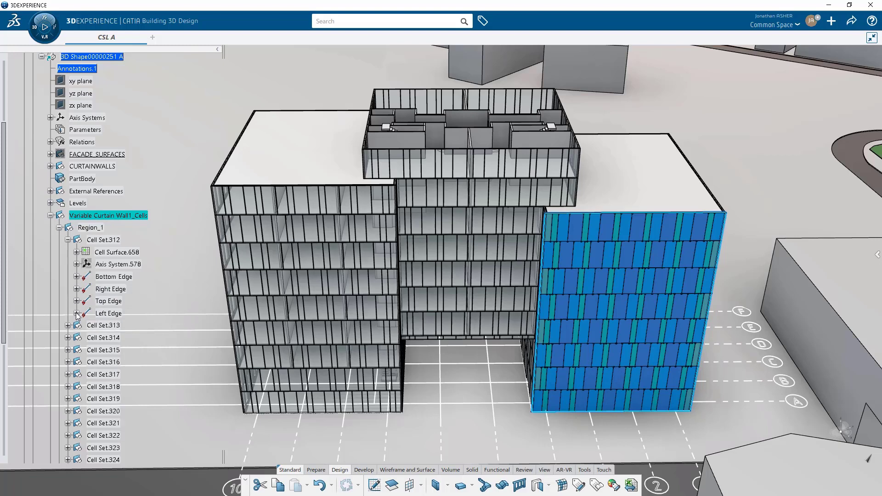
left_click(96, 216)
Step: Use Find limited to the current selection to select all curtain wall cell contents
key("ctrl+f")
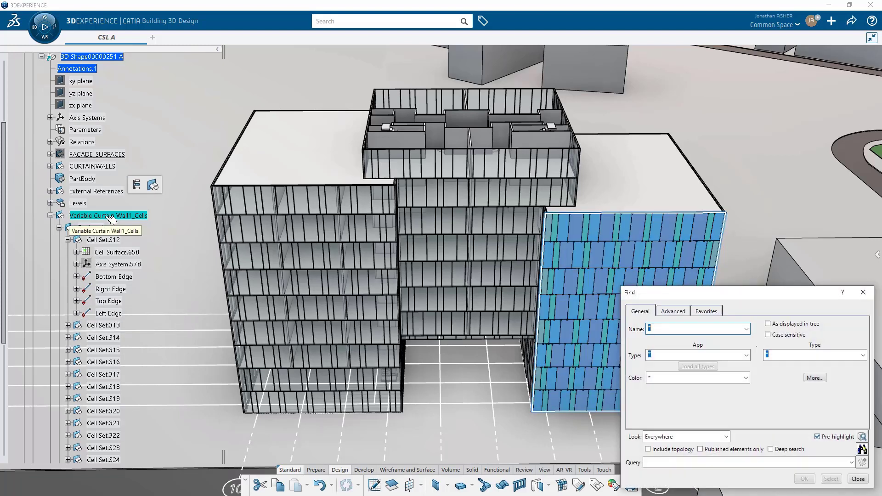
left_click(725, 436)
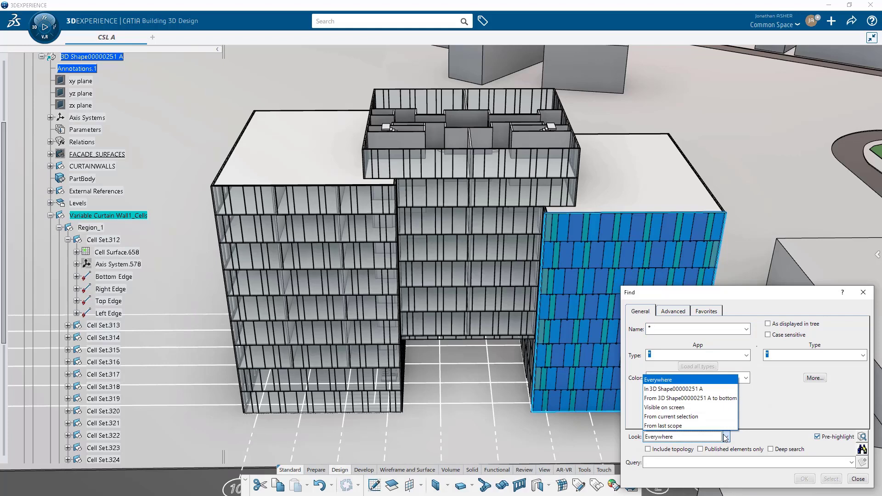
left_click(707, 423)
left_click(862, 449)
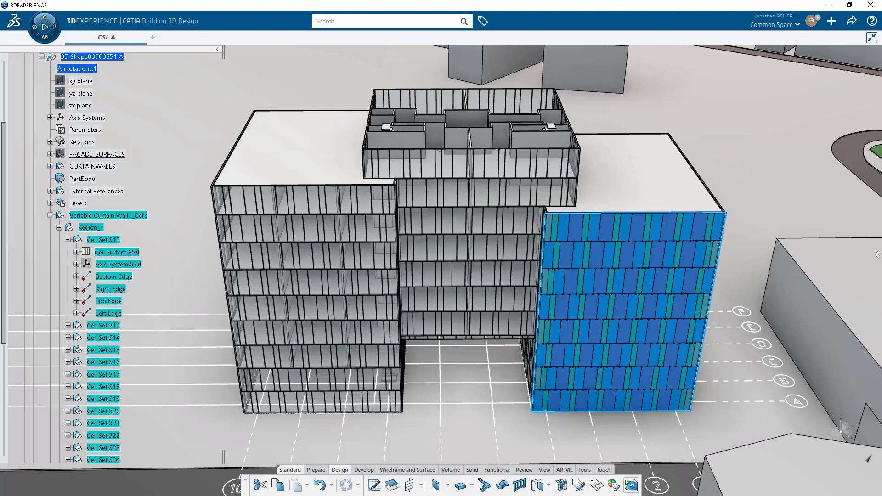
Step: In Link Spreadsheet, add Cell Set.312's Perimeter attribute
left_click(631, 485)
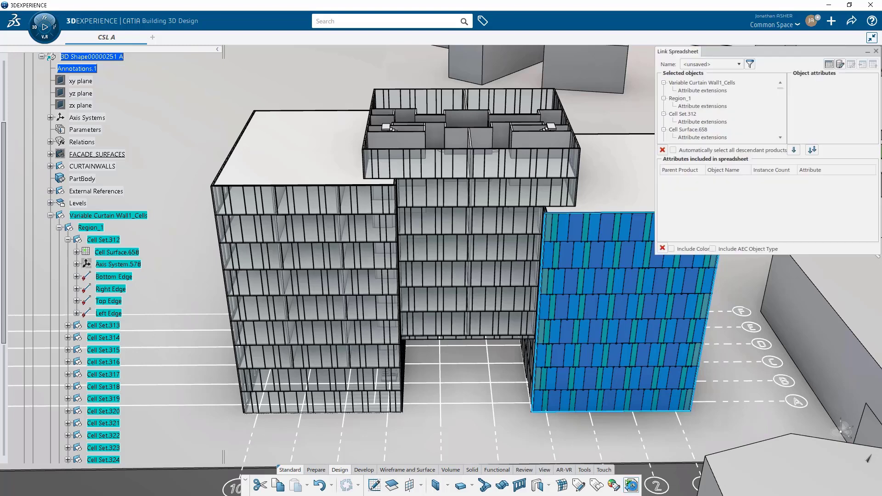
left_click(683, 114)
left_click(821, 121)
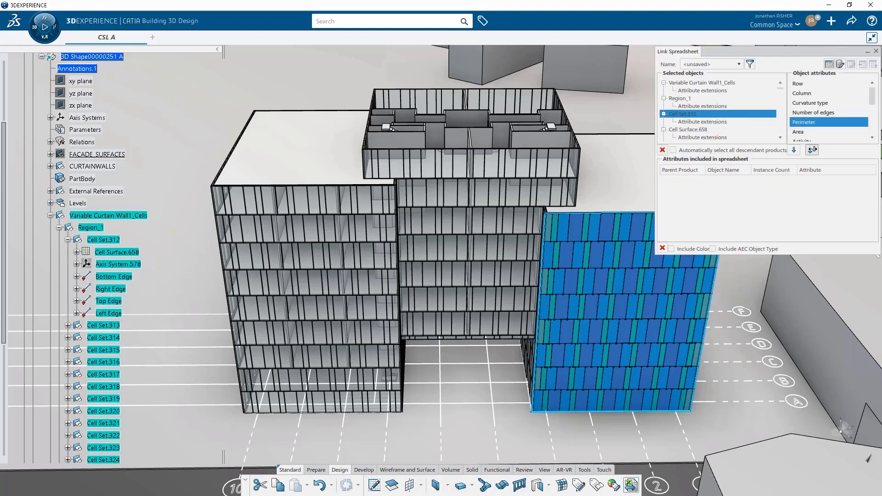
left_click(812, 150)
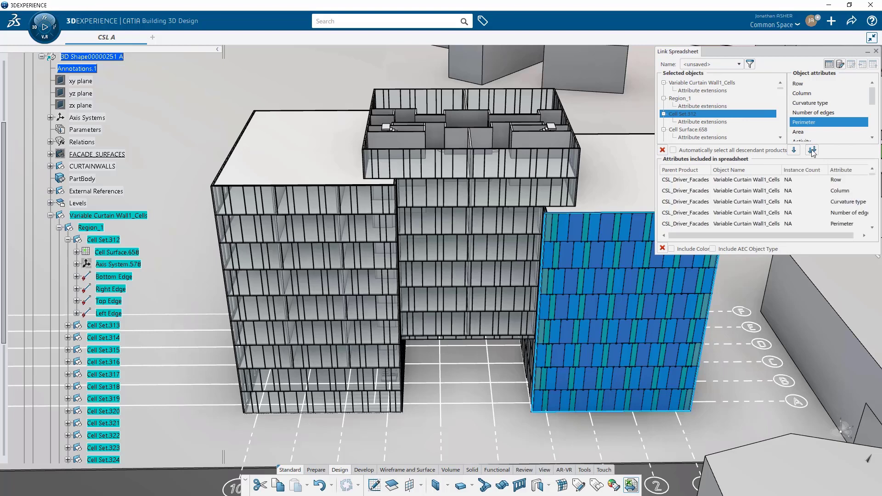
scroll(699, 133, "down", 4)
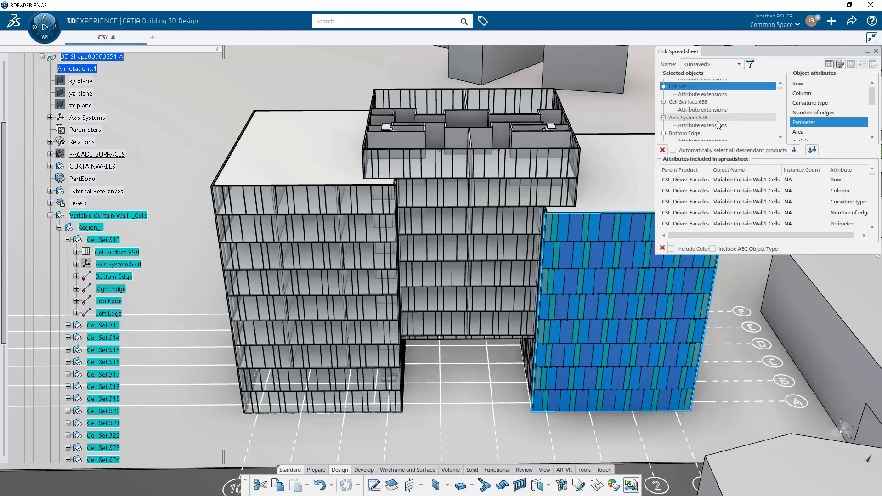
scroll(715, 121, "down", 1)
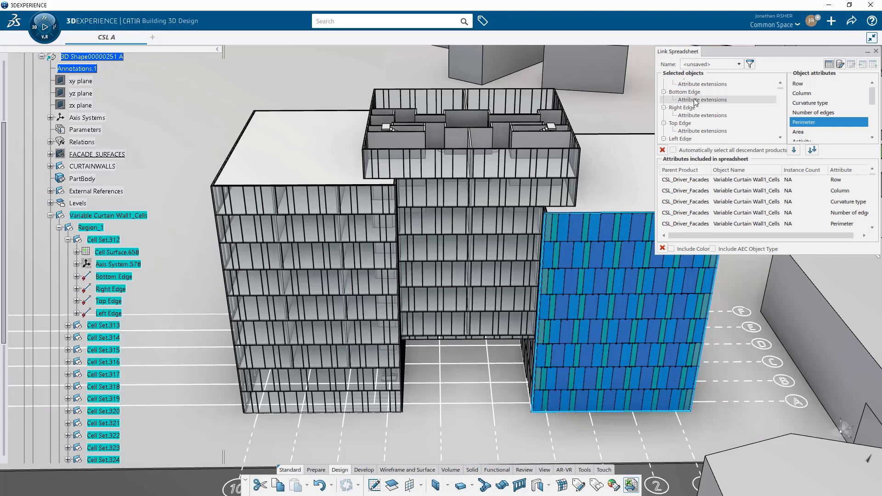
Step: Add the Length attribute for the Bottom, Right and Top edges
left_click(691, 92)
left_click(806, 94)
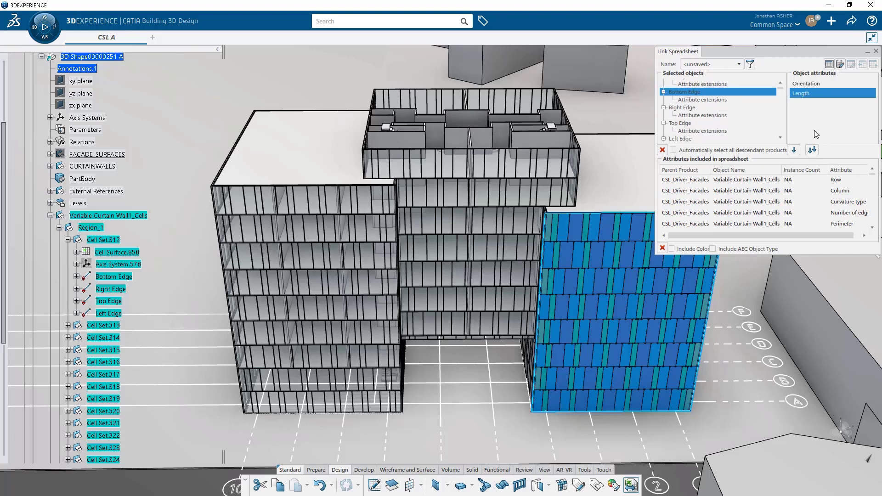
left_click(728, 108)
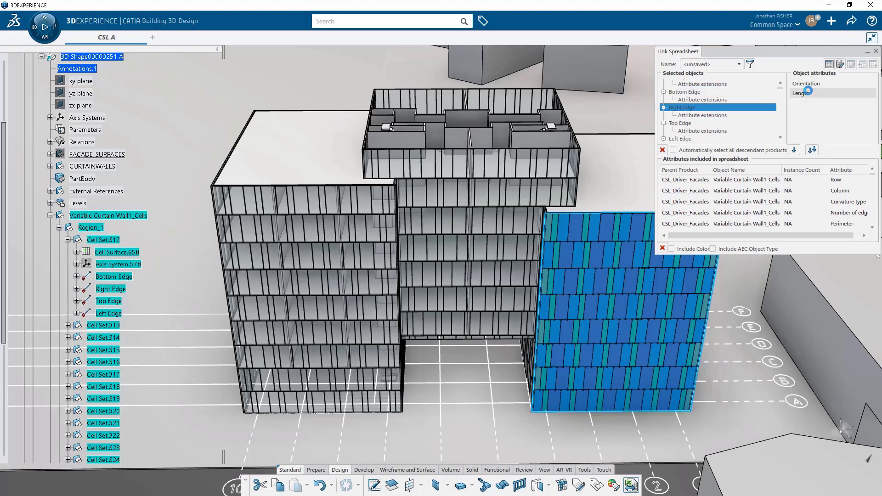
left_click(687, 123)
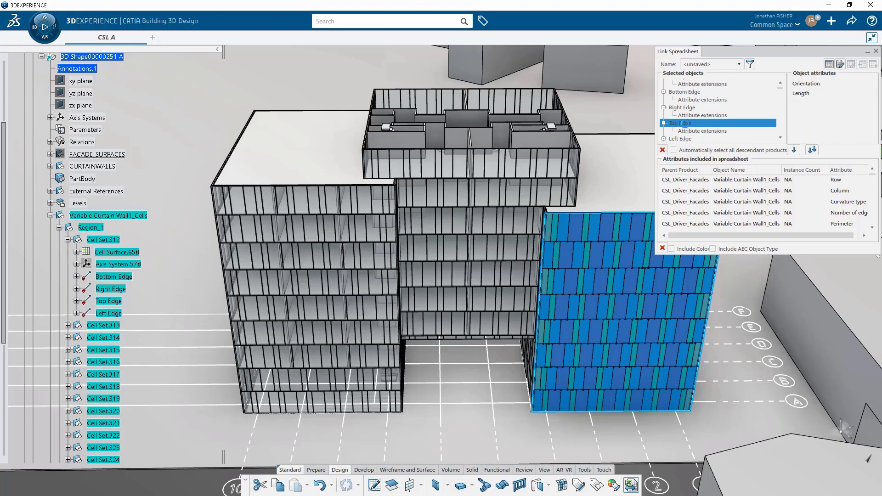
left_click(807, 151)
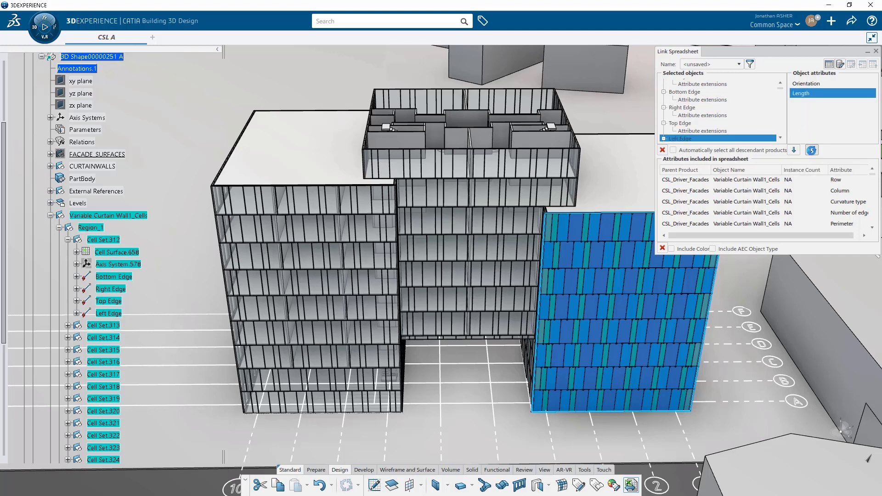
Step: Create the linked spreadsheet named VCW_01
left_click(840, 63)
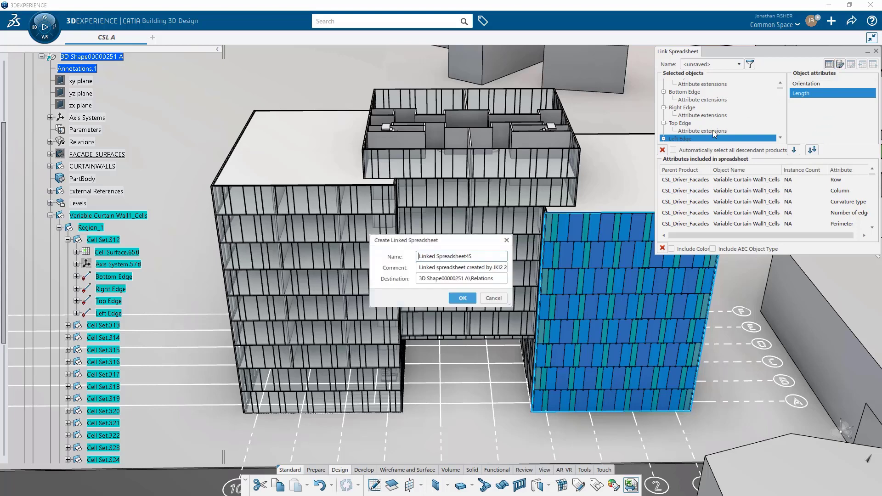
left_click_drag(498, 250, 404, 258)
type("VCW_01")
key("Return")
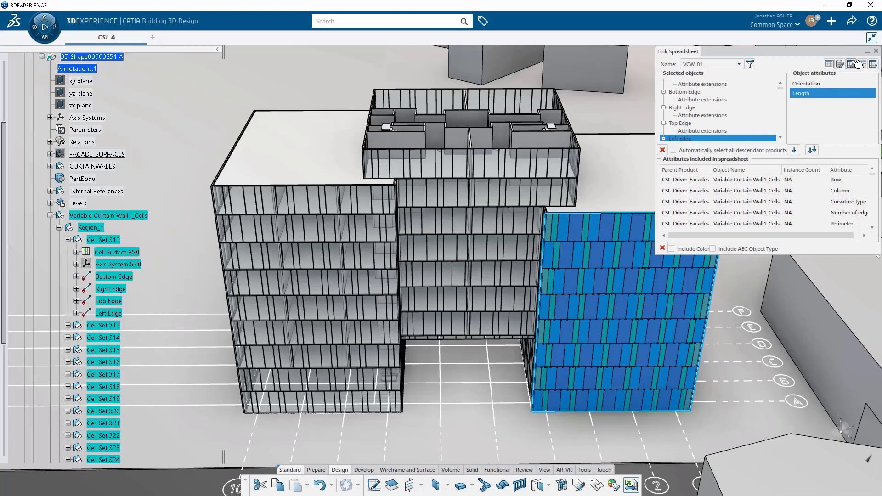
Step: Open VCW_01 in Excel, scroll through its cell rows and attribute columns, then close it
left_click(855, 63)
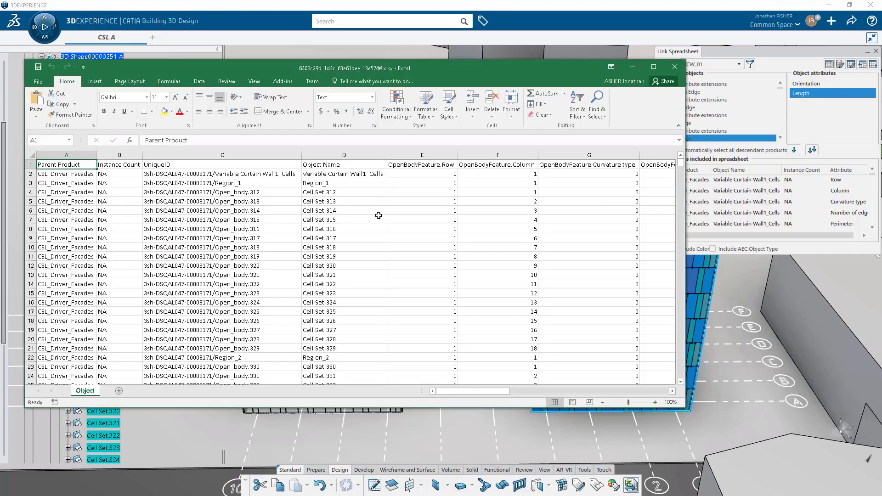
left_click_drag(458, 391, 411, 415)
mouse_move(680, 161)
left_mouse_down()
mouse_move(701, 392)
mouse_move(666, 159)
left_mouse_up()
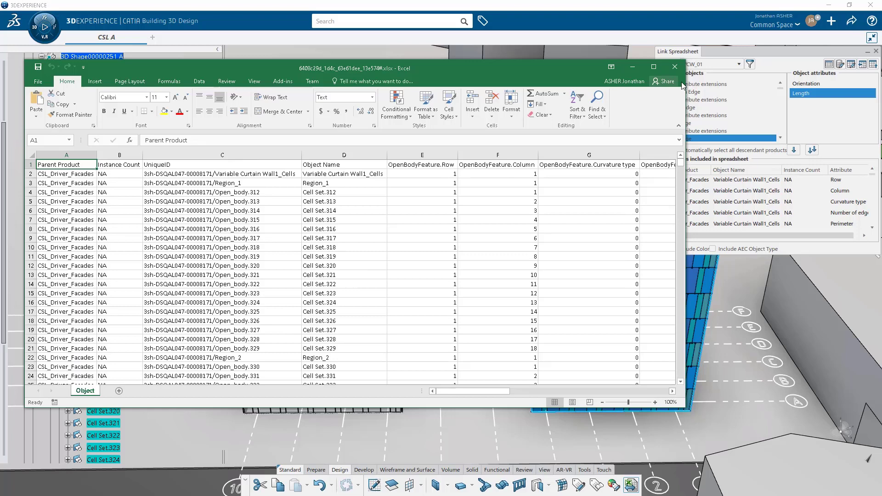
left_click(675, 67)
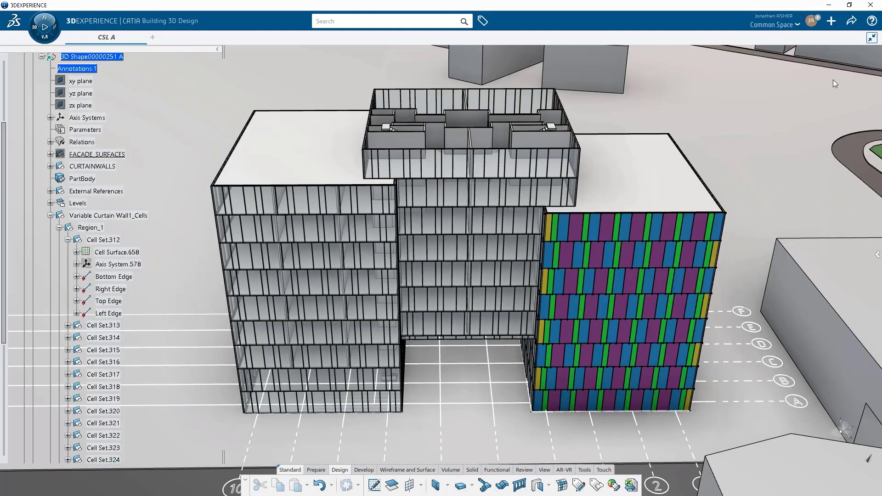
Step: Close Link Spreadsheet, collapse Region_1, hide Variable Curtain Wall1_Cells, and collapse the 3D Shape node
left_click(876, 51)
left_click(59, 228)
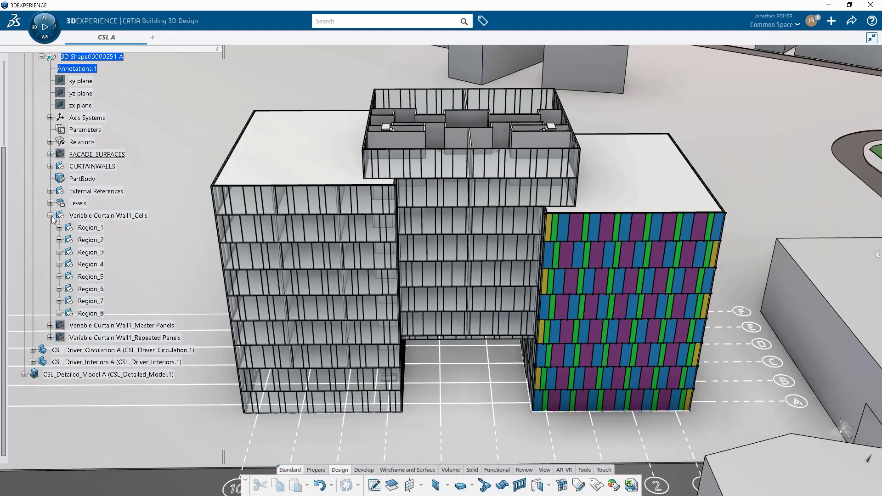
left_click(51, 216)
right_click(91, 215)
left_click(94, 217)
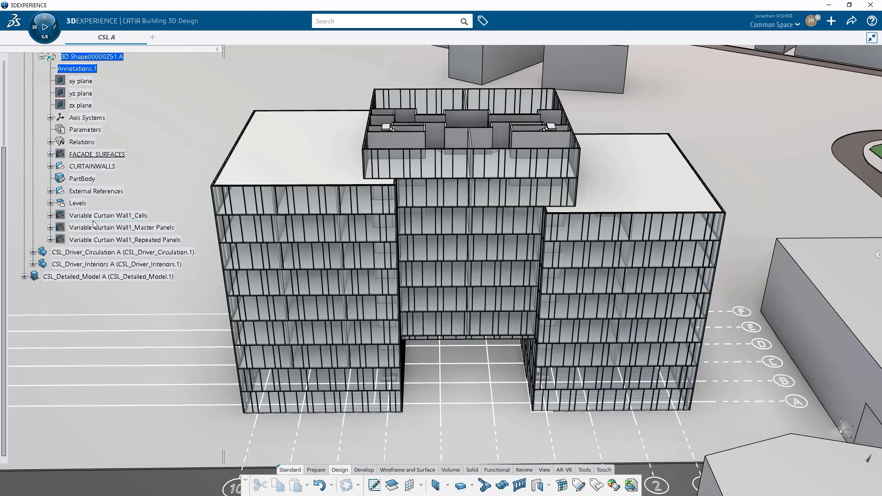
scroll(78, 166, "up", 1)
left_click(41, 102)
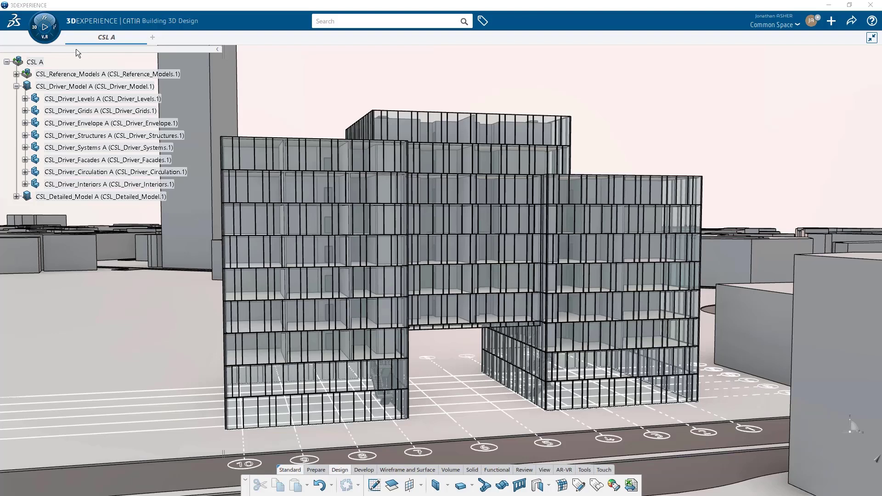
Step: Geolocate CSL A by pasting coordinates 45.483465, 9.193107 (45°29'0.474"N, 9°11'35.185"E)
double_click(34, 61)
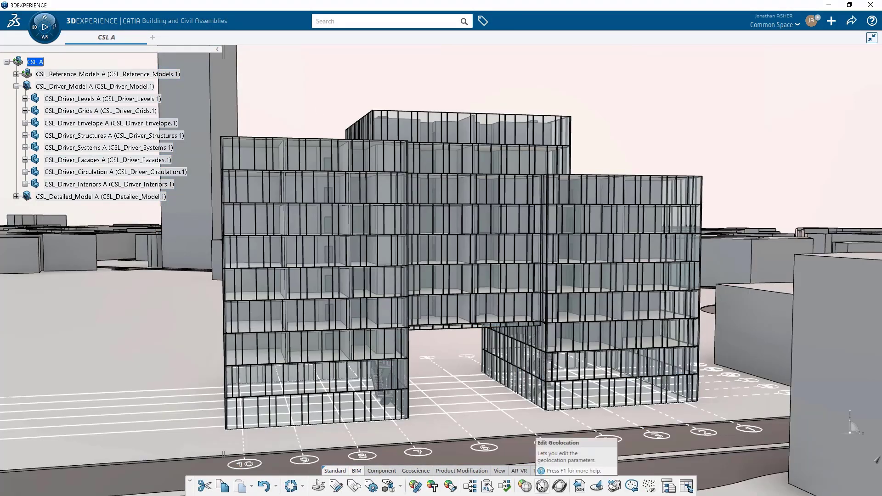
left_click(542, 486)
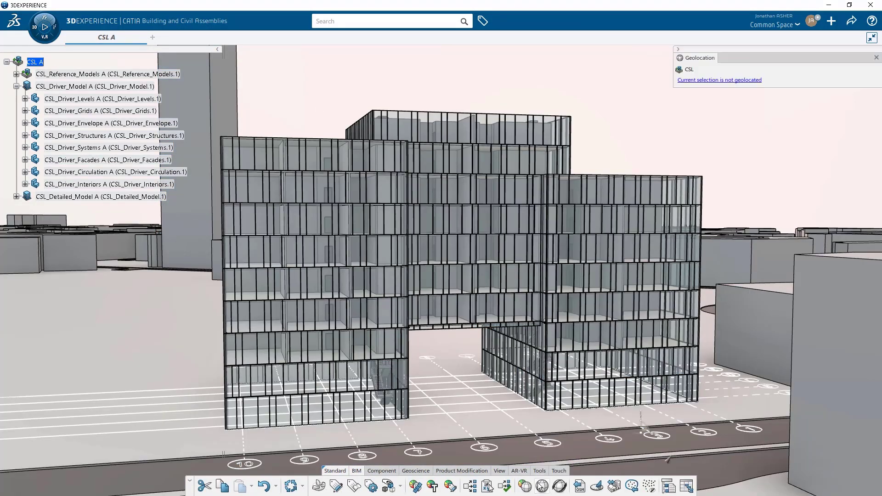
left_click(711, 82)
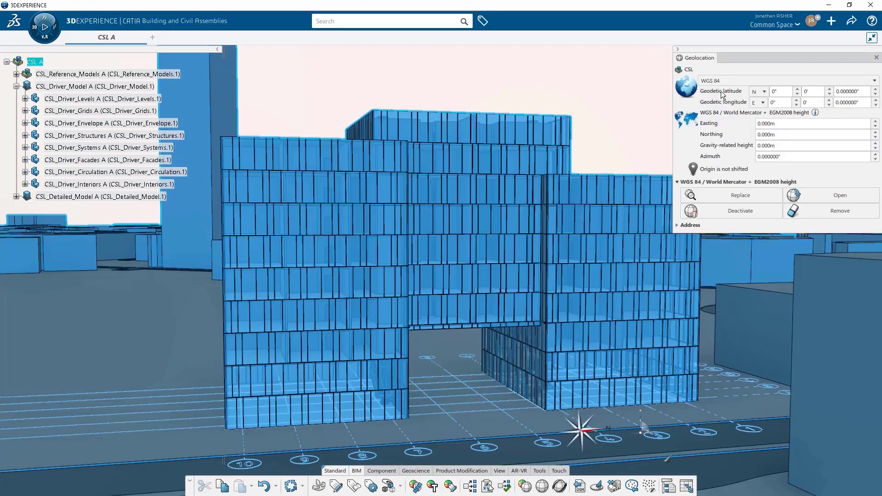
right_click(733, 97)
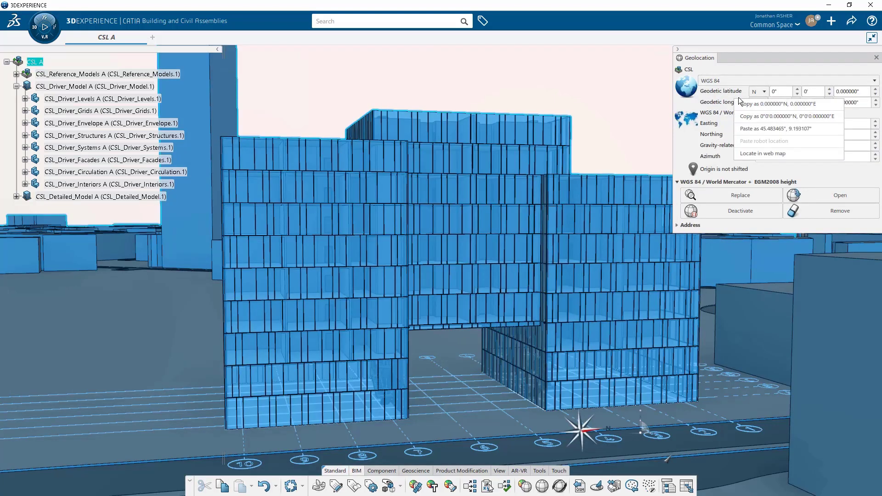
left_click(757, 130)
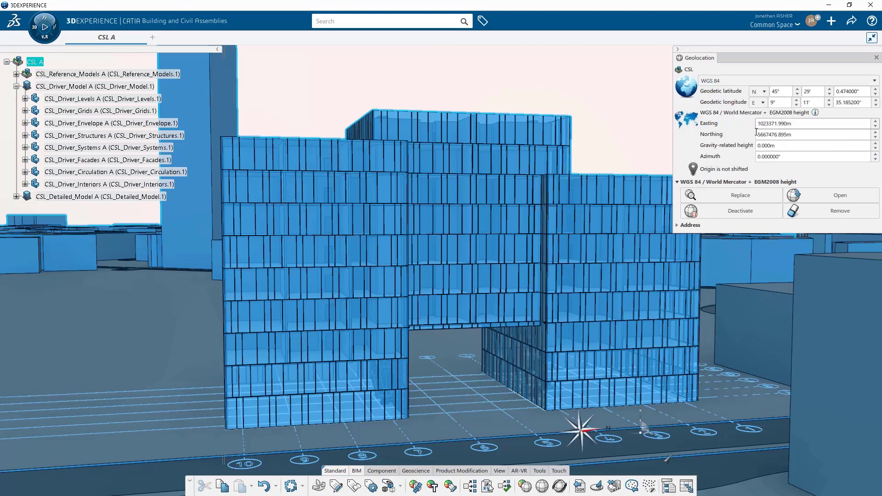
left_click(646, 112)
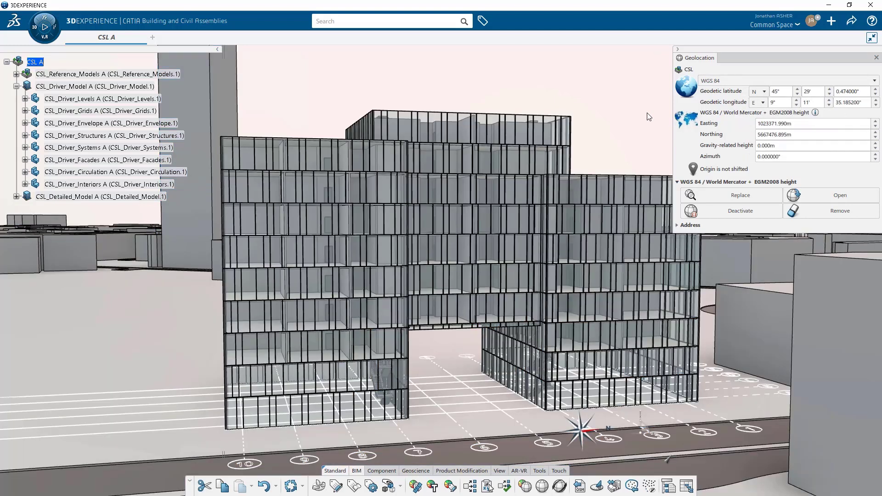
right_click(712, 138)
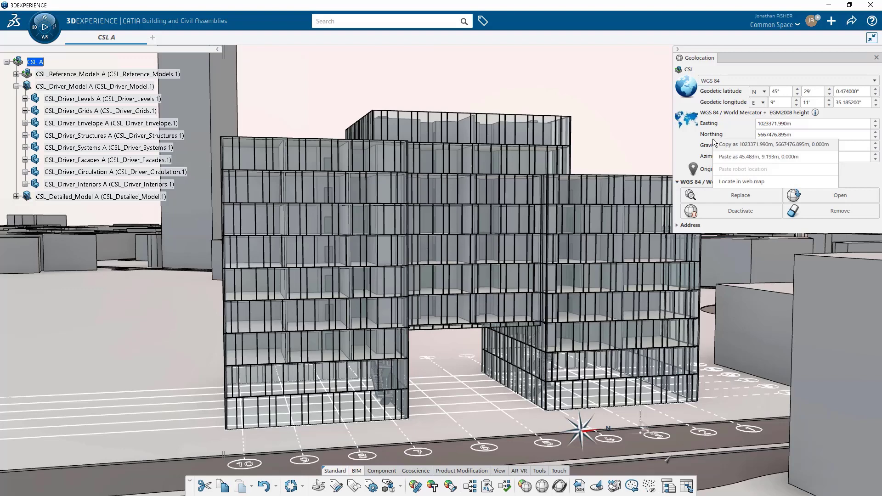
Step: Show the site on Google Maps and zoom out to confirm the Piazza Gae Aulenti area
left_click(732, 179)
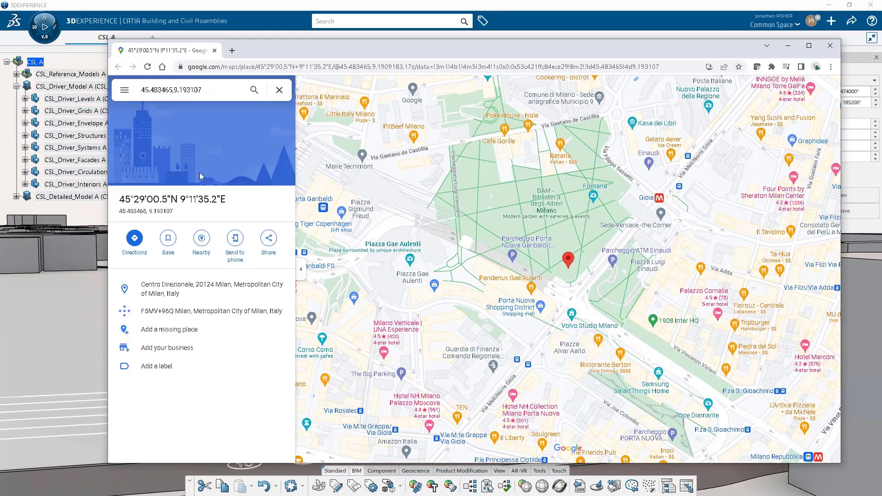
scroll(556, 325, "down", 5)
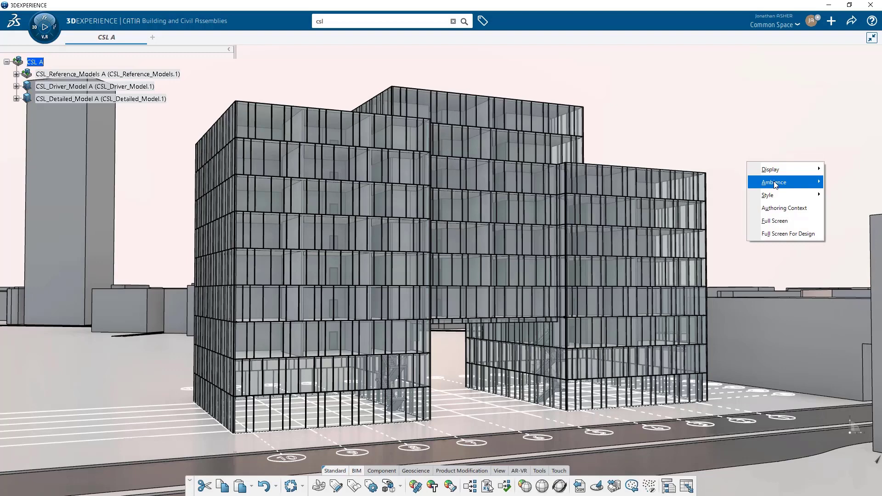
Step: Apply the Outdoor ambience and switch off Points, Axes and planes, and Wires view modes
mouse_move(774, 183)
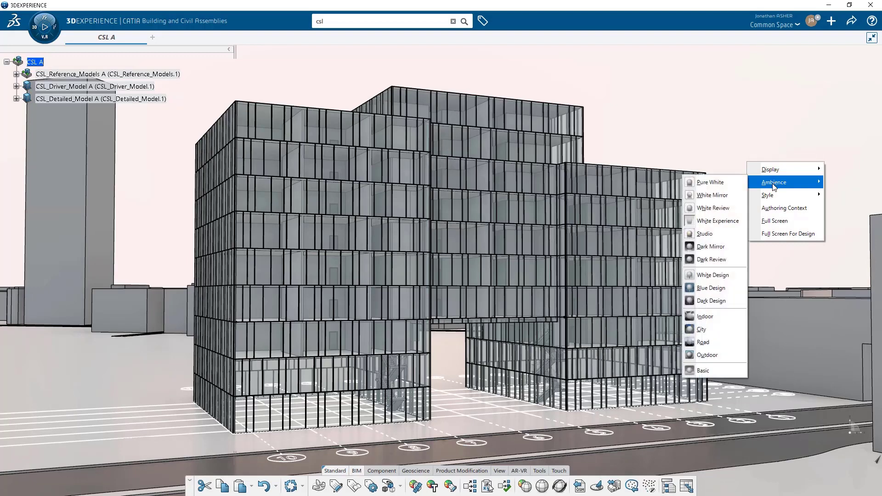
left_click(703, 354)
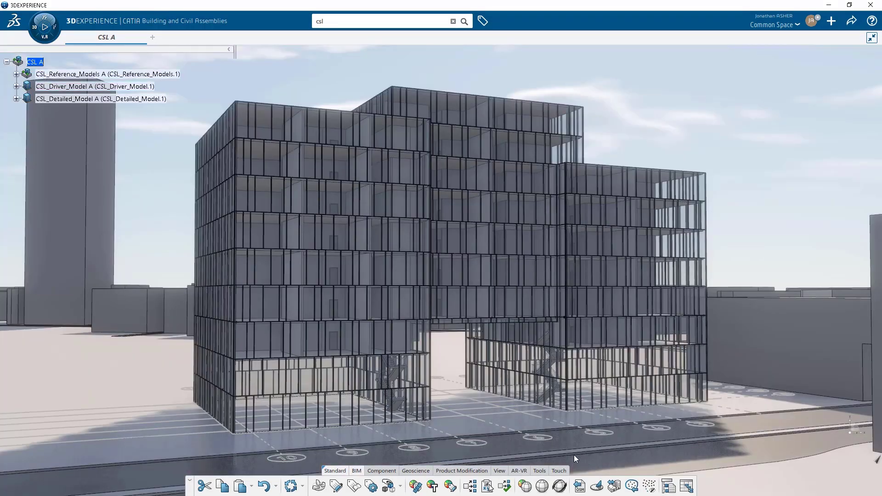
left_click(499, 471)
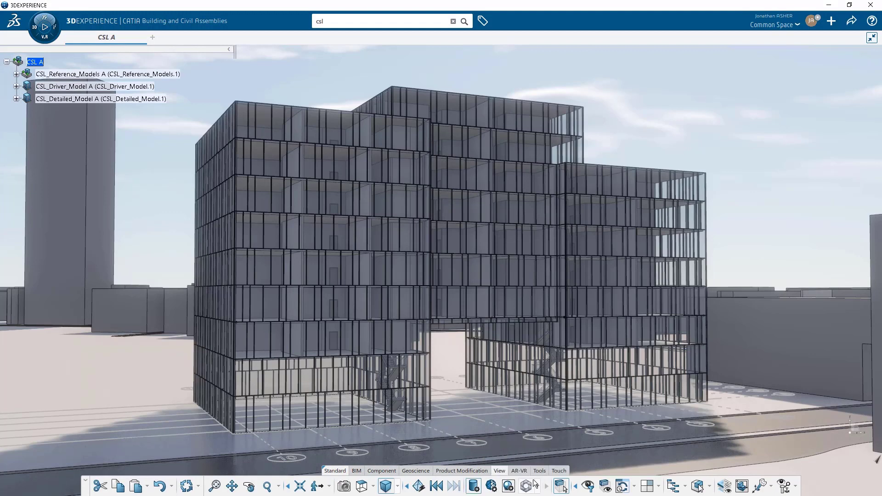
left_click(560, 485)
left_click(844, 259)
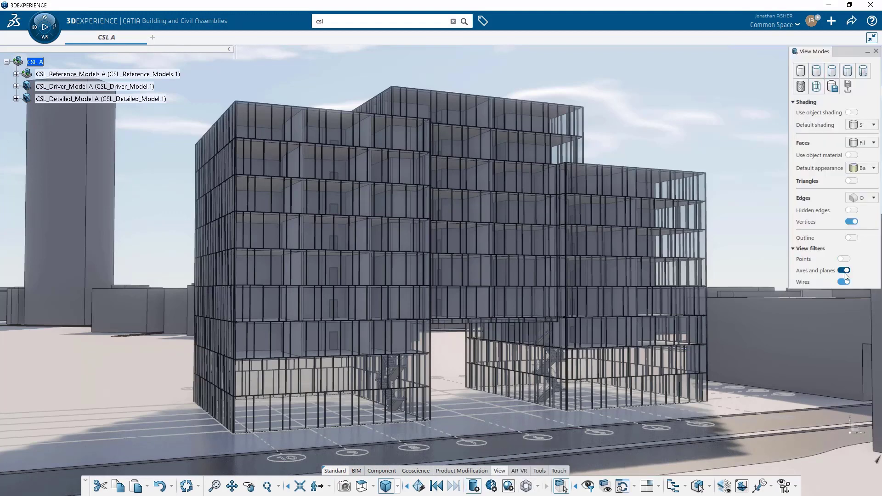
left_click(843, 270)
left_click(843, 281)
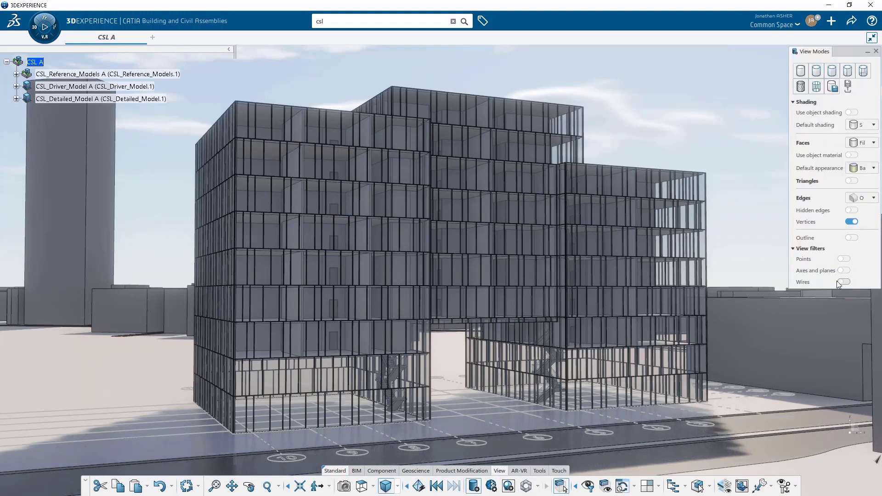
left_click(875, 51)
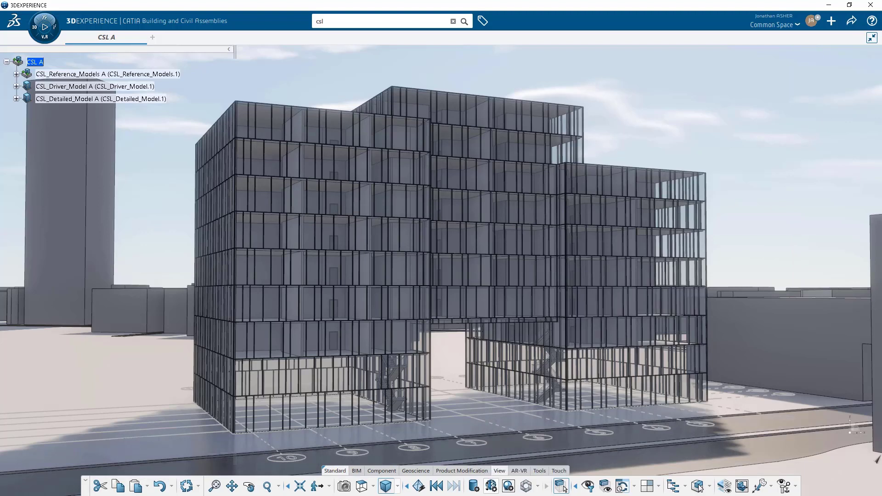
Step: In Ambience and Camera, keep Override ambience parameters and leave ground mode at None
left_click(490, 485)
left_click(508, 485)
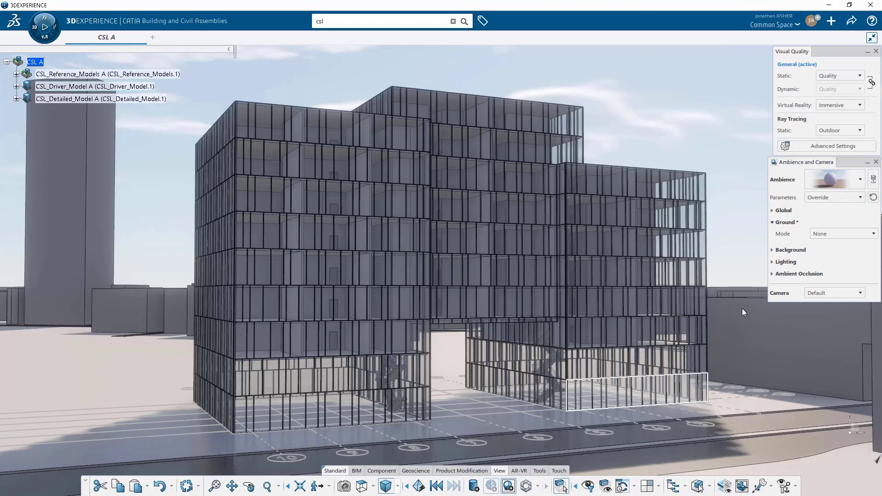
left_click(817, 198)
left_click(818, 215)
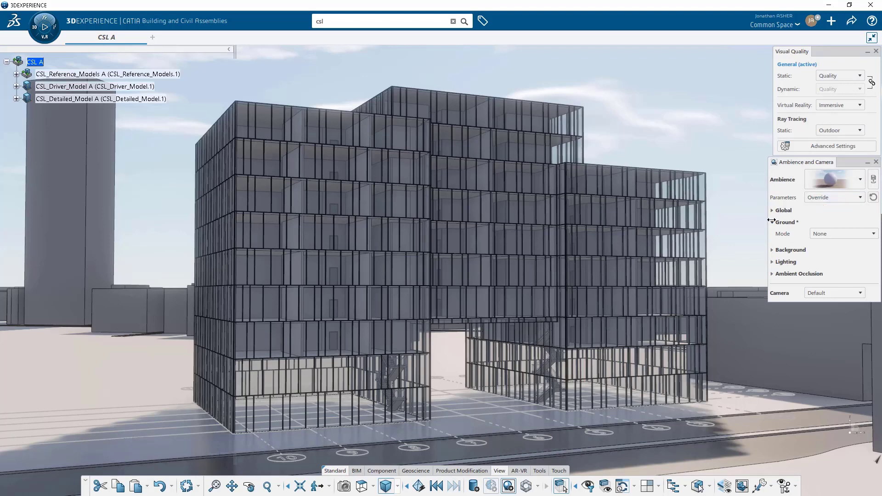
left_click(812, 232)
left_click(812, 232)
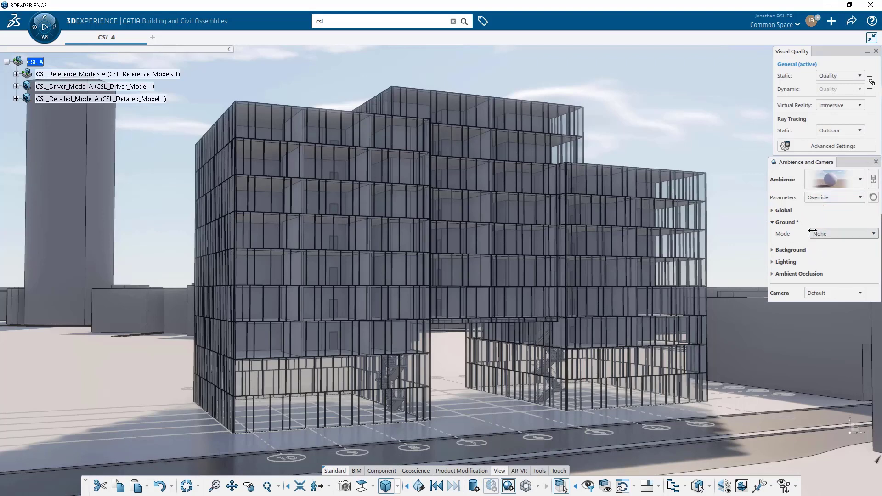
Step: Set Ambient Occlusion to Override with intensity 3.19 and close the panel
left_click(773, 272)
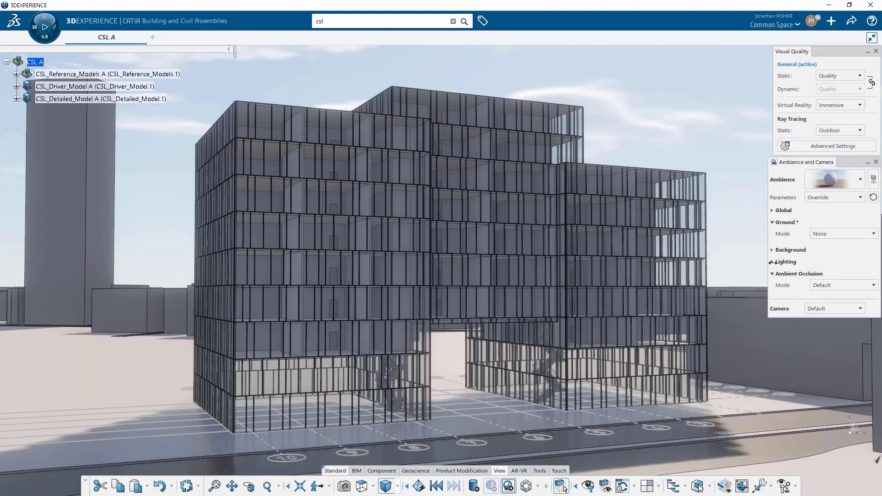
left_click(772, 261)
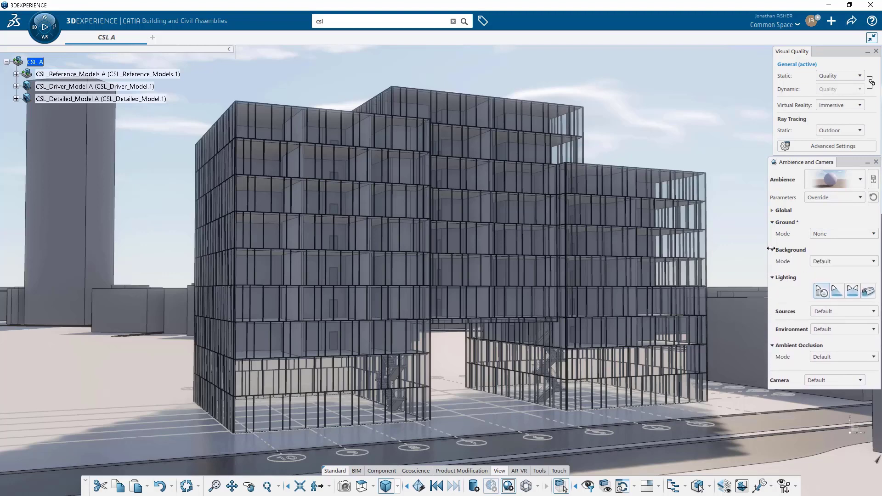
left_click(773, 261)
left_click(827, 286)
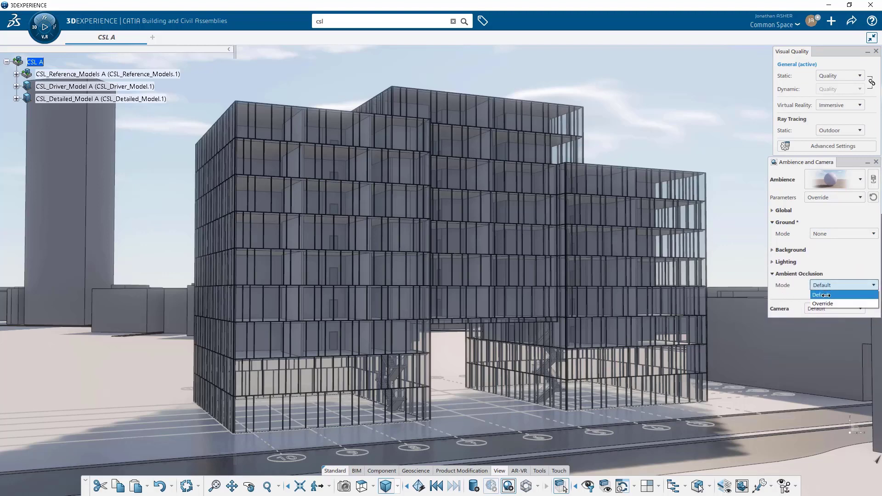
left_click(823, 302)
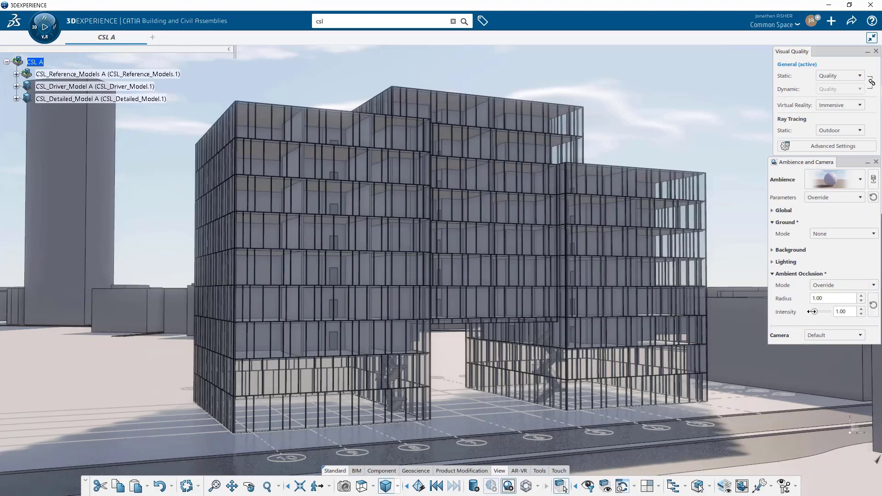
left_click_drag(812, 312, 817, 311)
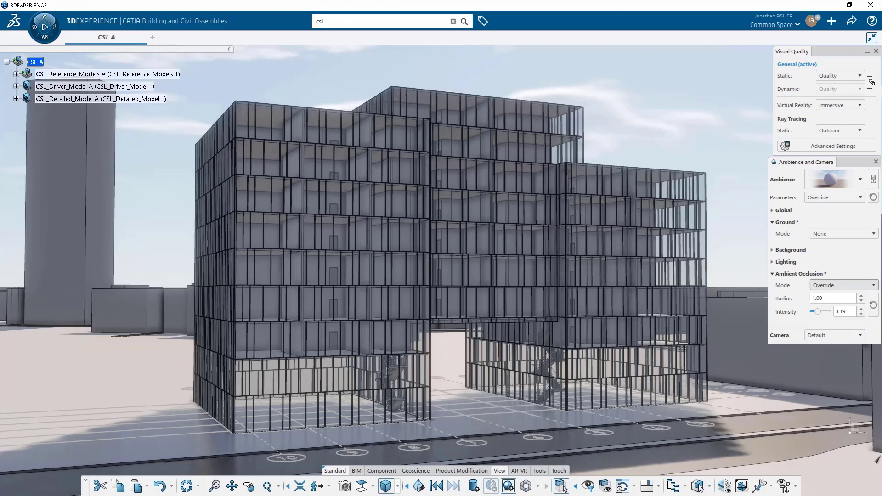
left_click(876, 161)
left_click(829, 76)
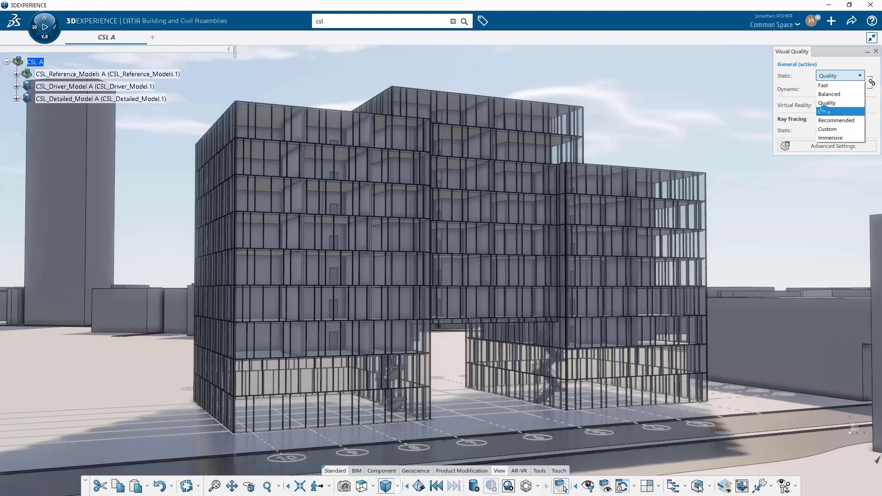
Step: Set static visual quality to Ultra and keep anti-aliasing at Ultra in Advanced Settings
left_click(824, 111)
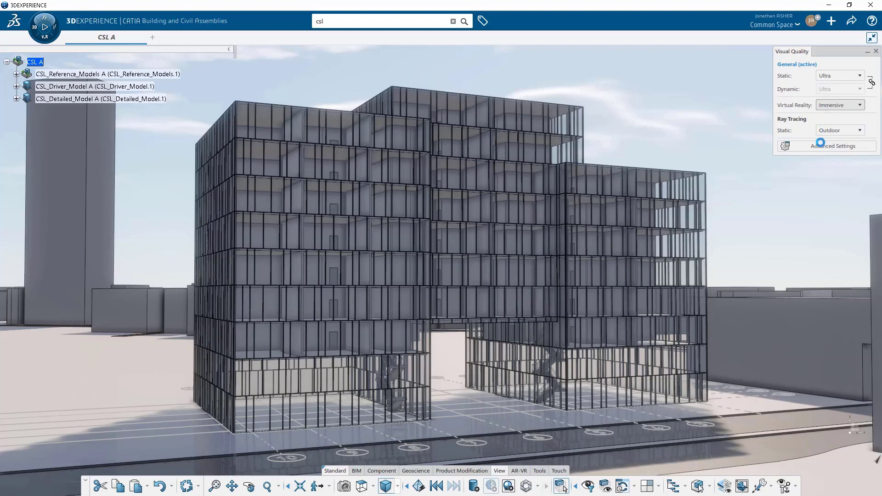
left_click(821, 144)
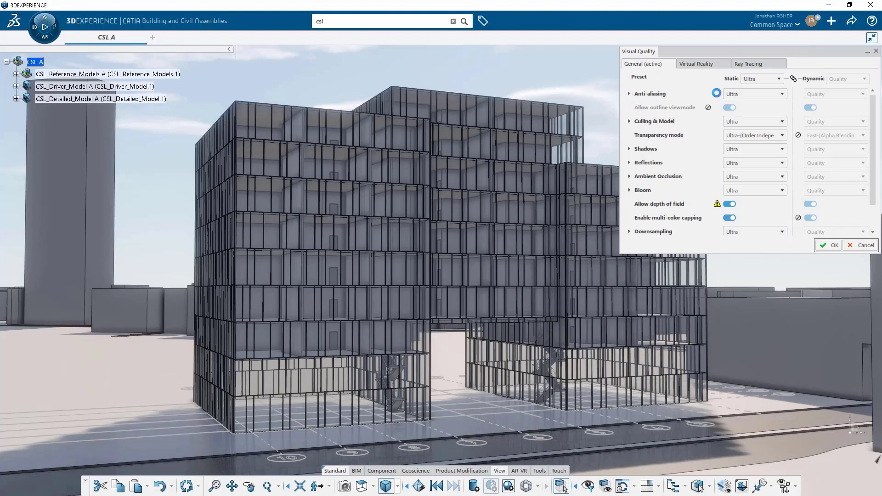
left_click(737, 90)
left_click(737, 90)
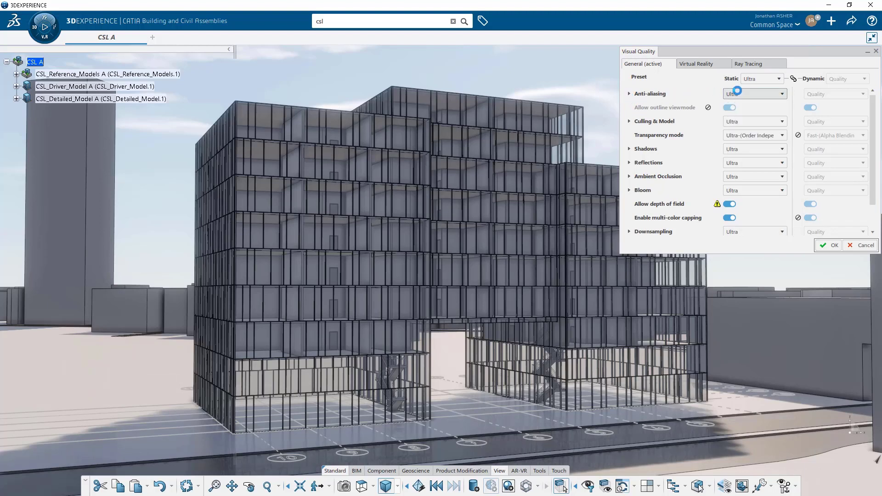
Step: Set the shadow max map size to 8192 and apply the advanced settings
left_click(629, 146)
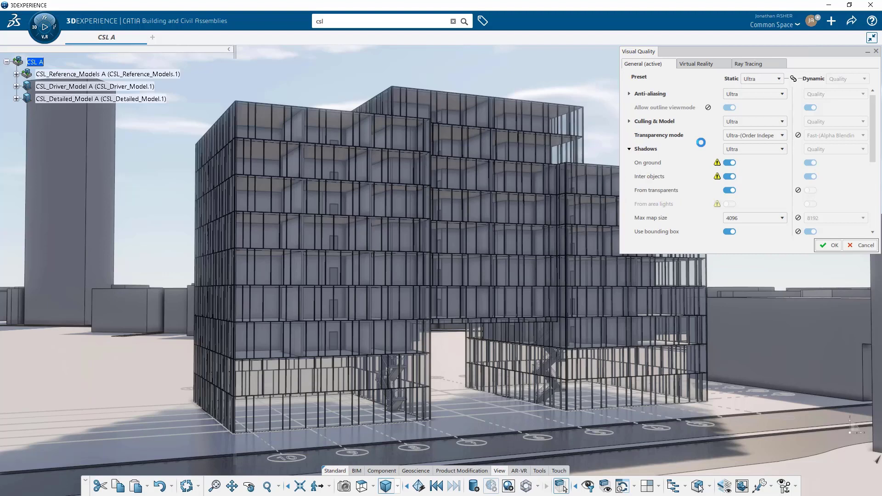
left_click(734, 218)
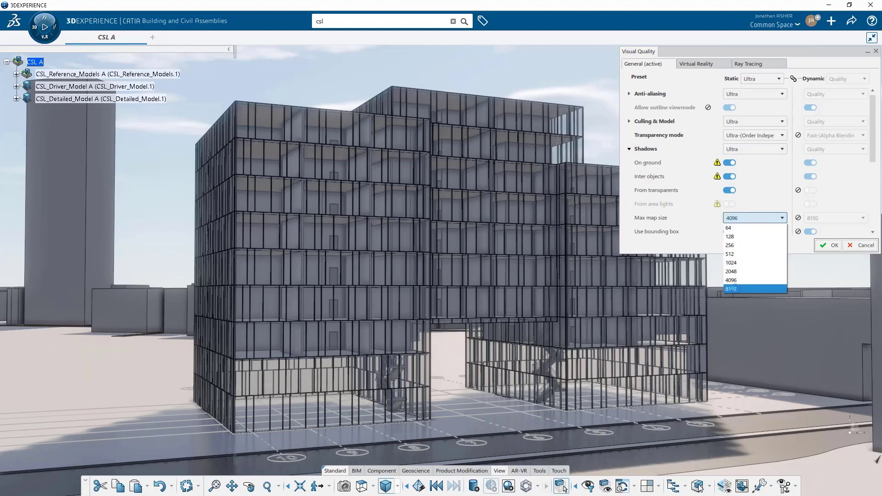
left_click(733, 289)
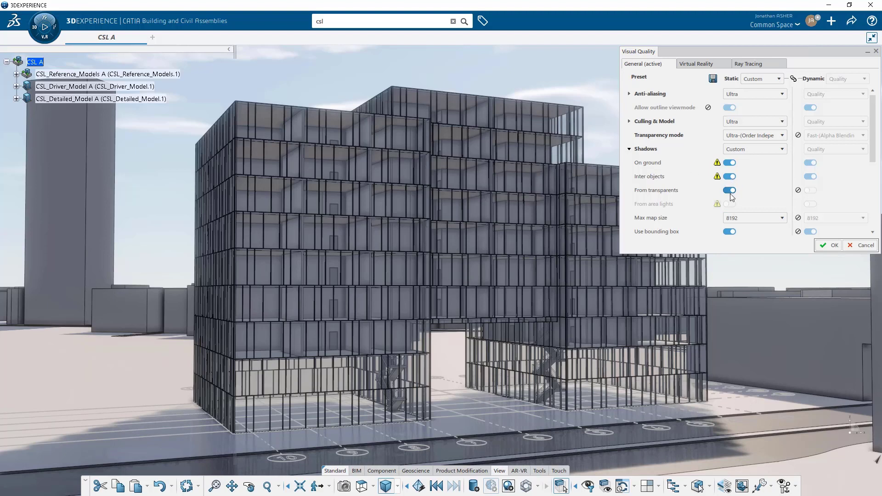
left_click(629, 149)
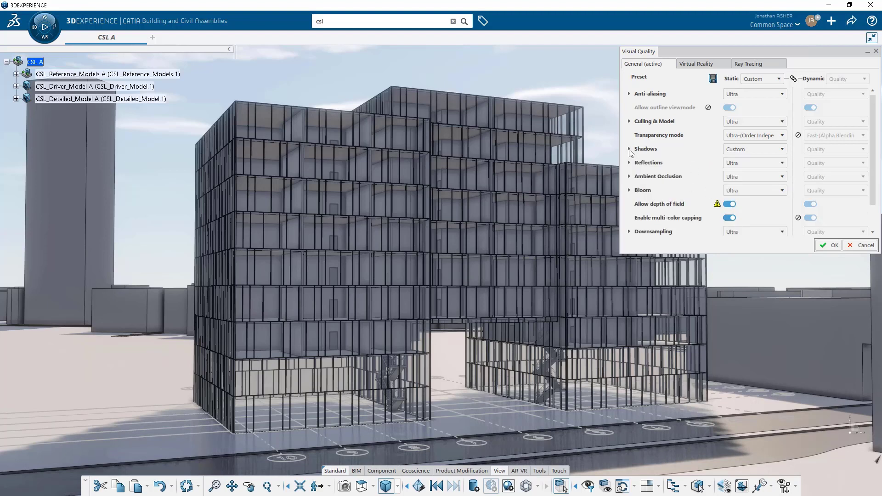
left_click(629, 177)
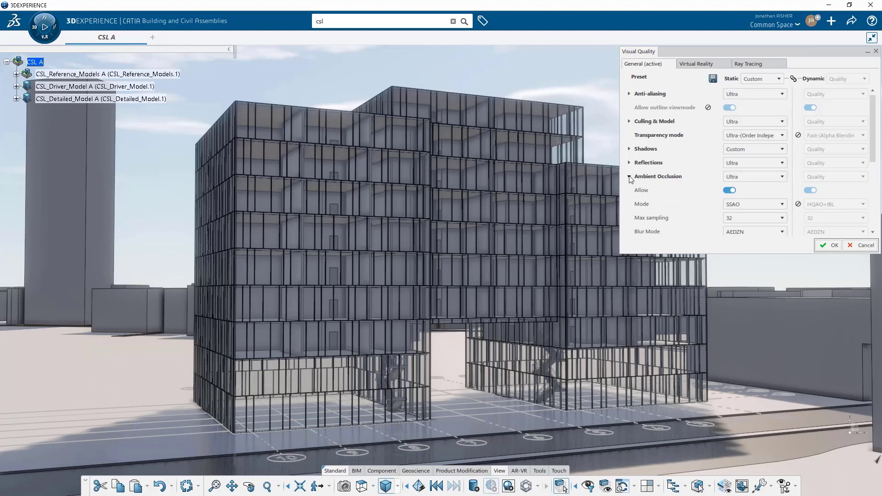
left_click(630, 177)
scroll(643, 192, "down", 2)
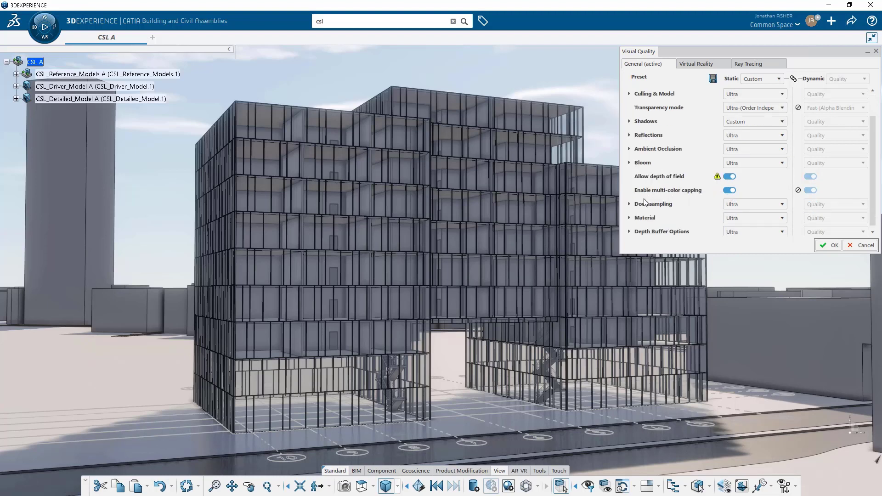
scroll(640, 208, "down", 1)
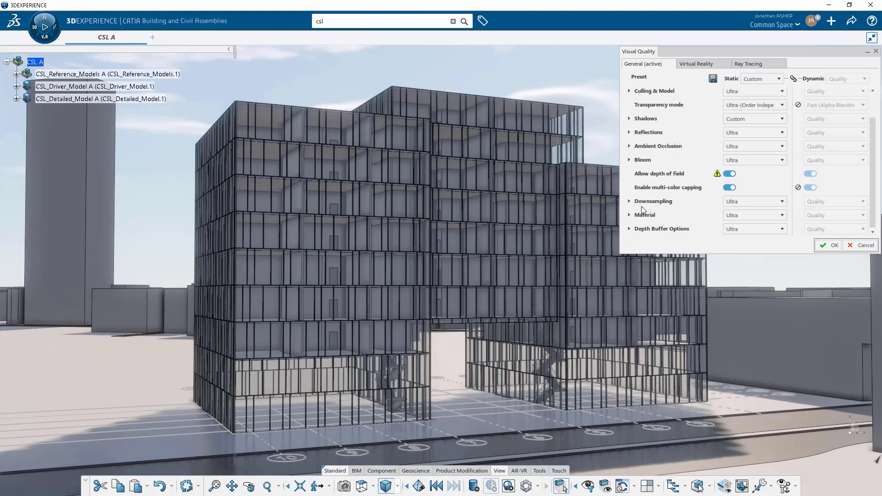
left_click(825, 239)
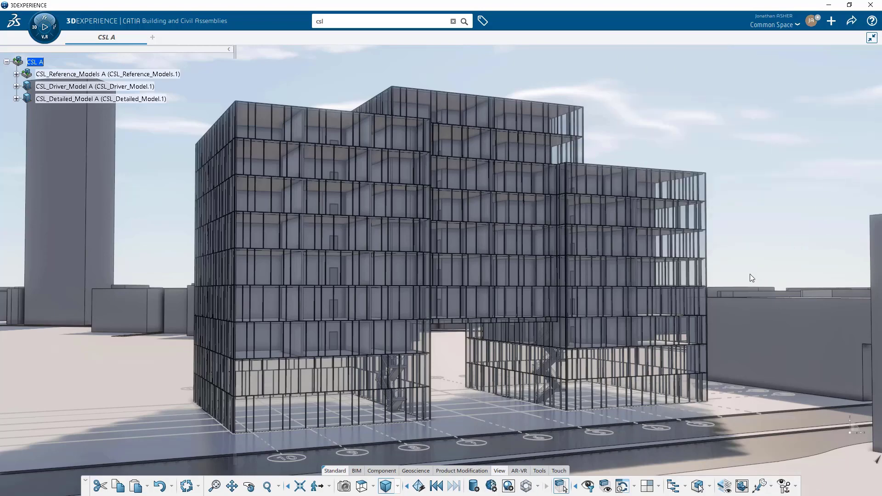
middle_click_drag(750, 273, 43, 308)
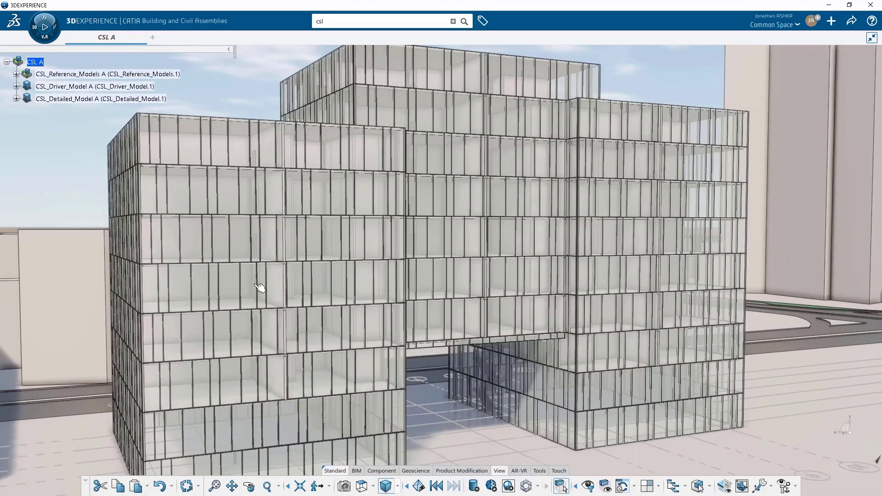
middle_click_drag(368, 267, 278, 189)
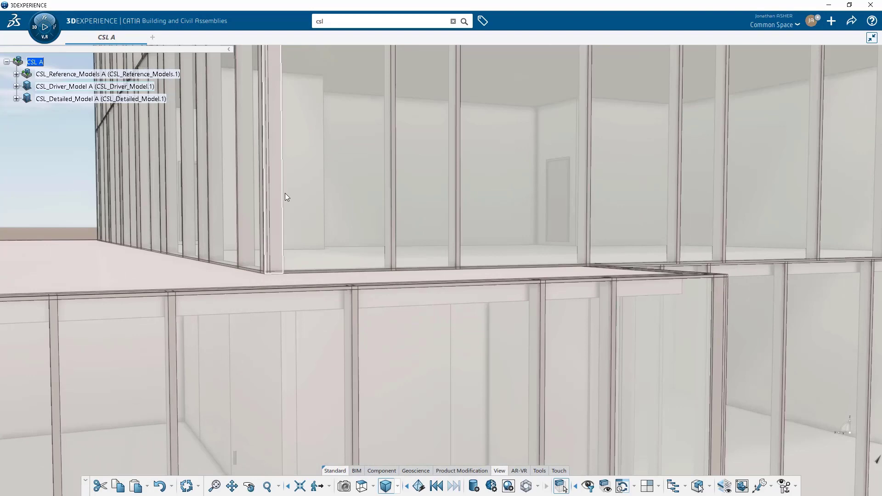
middle_click_drag(434, 289, 708, 293)
key("ctrl+F3")
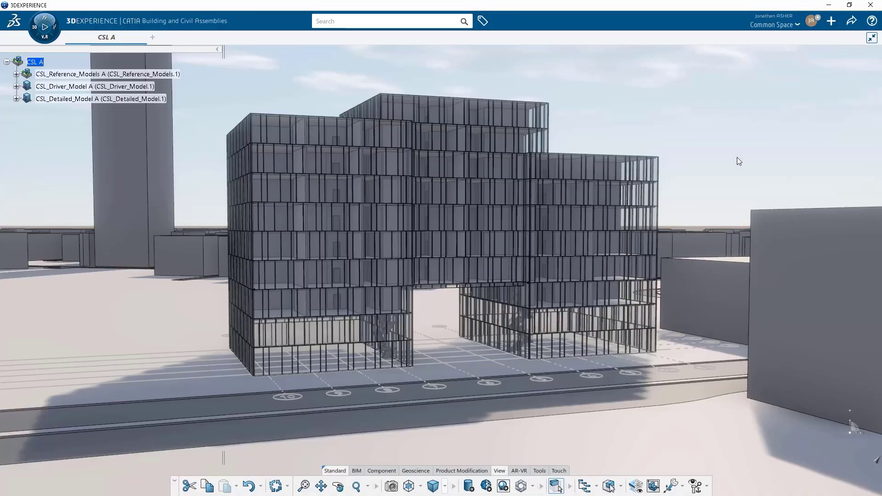
Step: Run Cast Shadows from the BIM tools using the current ambience, dismissing the messages
left_click(357, 470)
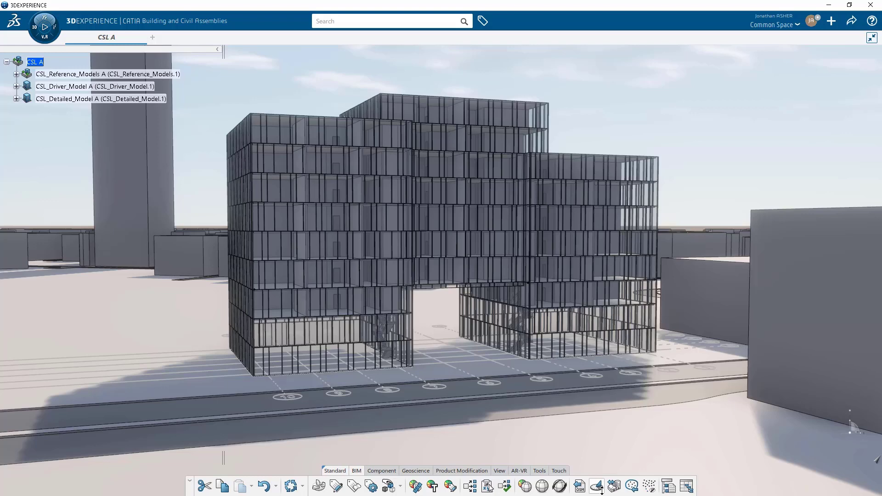
left_click(597, 486)
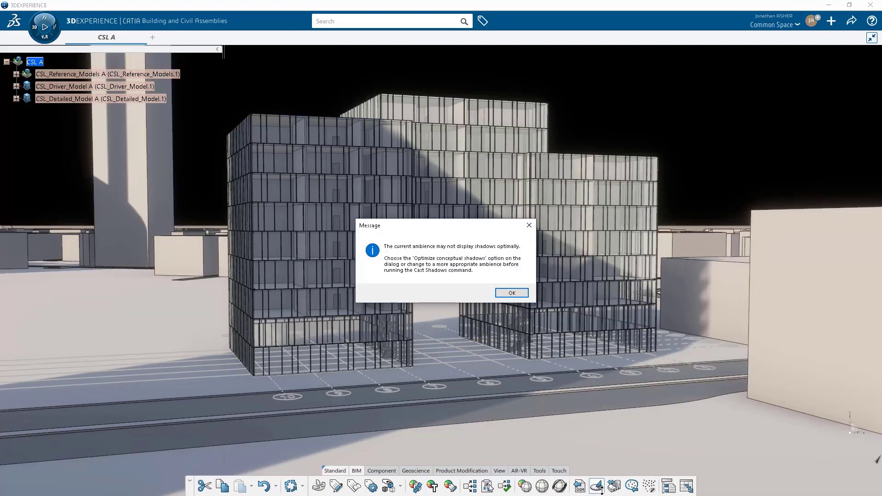
left_click(512, 294)
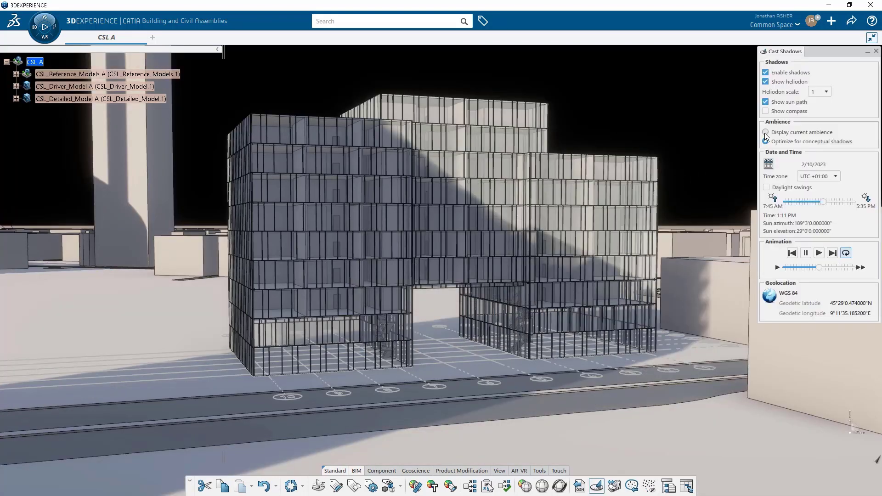
left_click(765, 132)
left_click(523, 293)
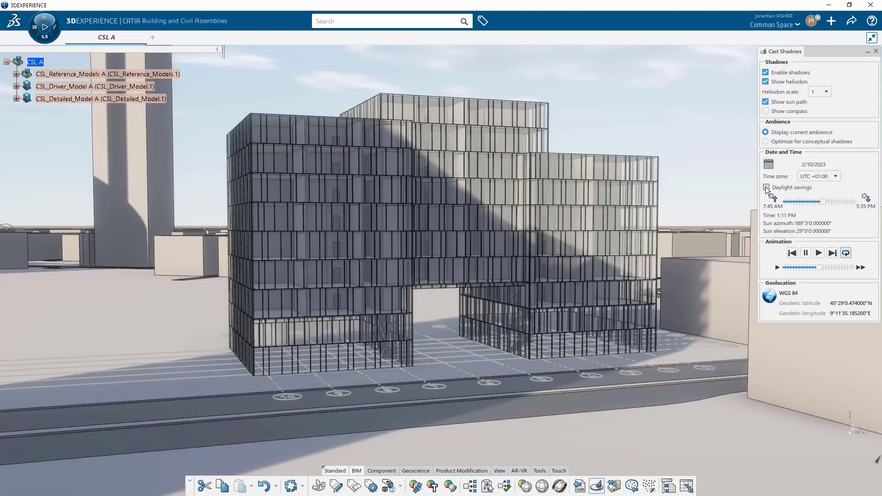
Step: Turn on daylight savings and set the shadow study date to April 10 2023
left_click(765, 188)
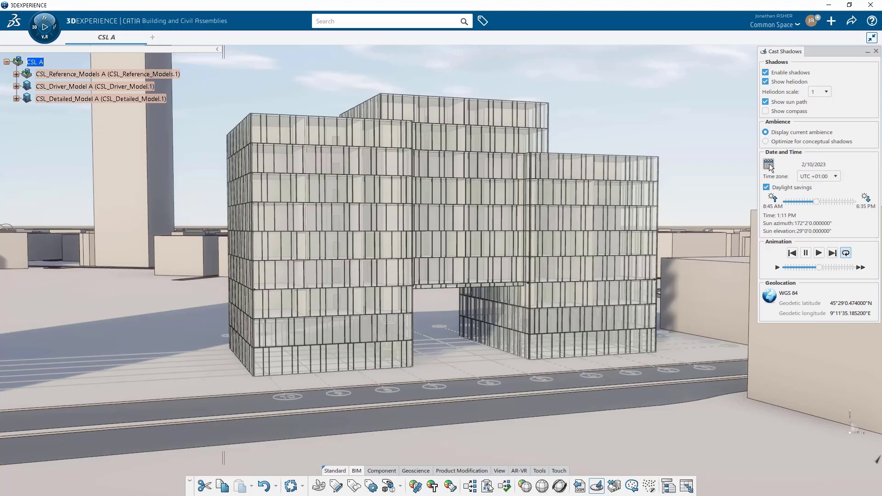
left_click(768, 164)
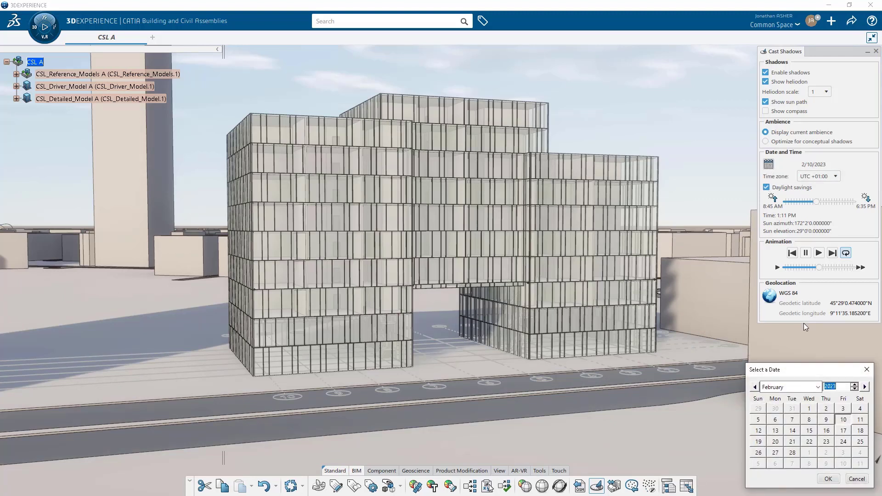
left_click(864, 387)
left_click(864, 387)
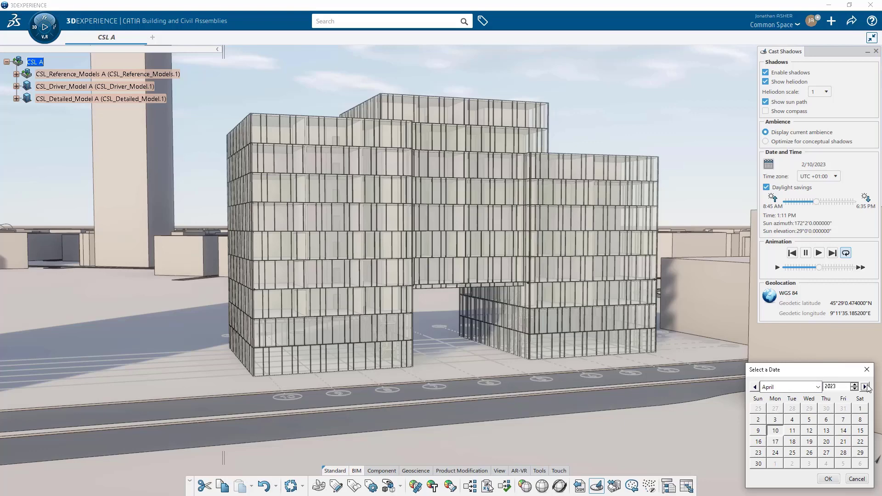
left_click(864, 387)
left_click(754, 387)
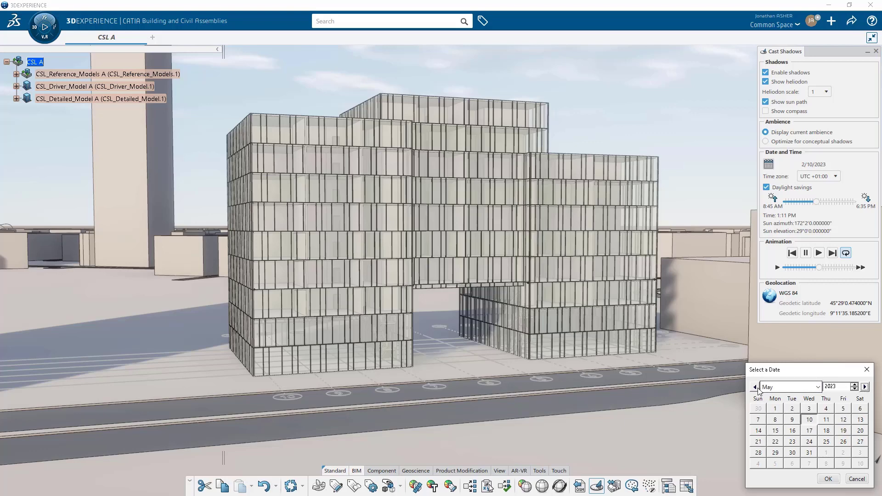
left_click(828, 479)
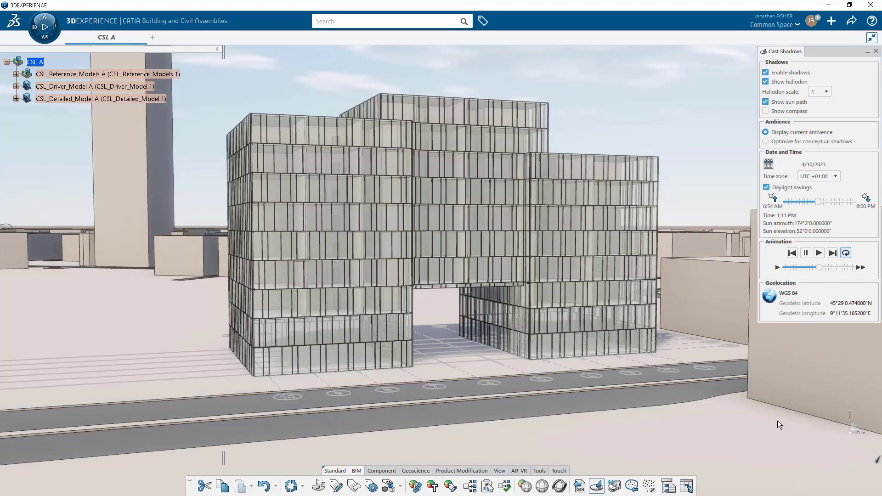
Step: Zoom out and orbit to reveal the heliodon dome around the city model
middle_click_drag(709, 169, 653, 404)
middle_click_drag(591, 194, 193, 257)
middle_click_drag(631, 278, 353, 166)
Step: Drag the heliodon sun along its path to 24 March 2023 at 11:00 AM
left_click_drag(304, 137, 406, 203)
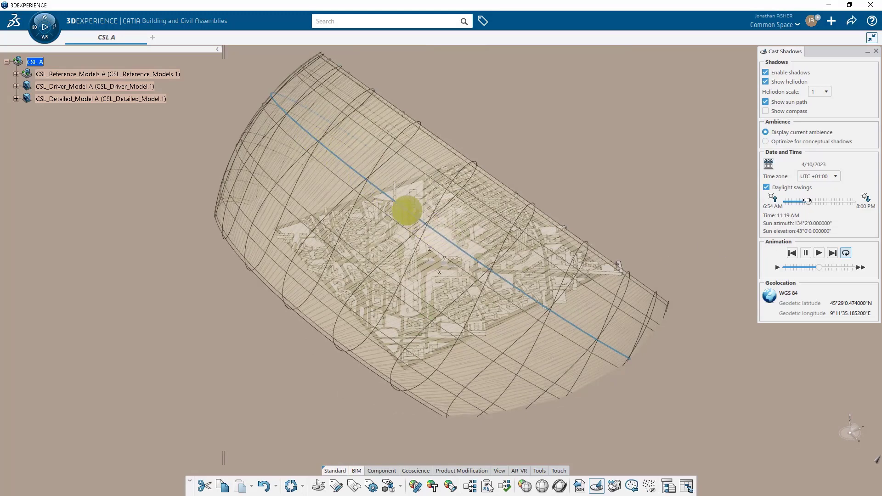
mouse_move(807, 201)
left_mouse_down()
mouse_move(847, 201)
mouse_move(808, 208)
left_mouse_up()
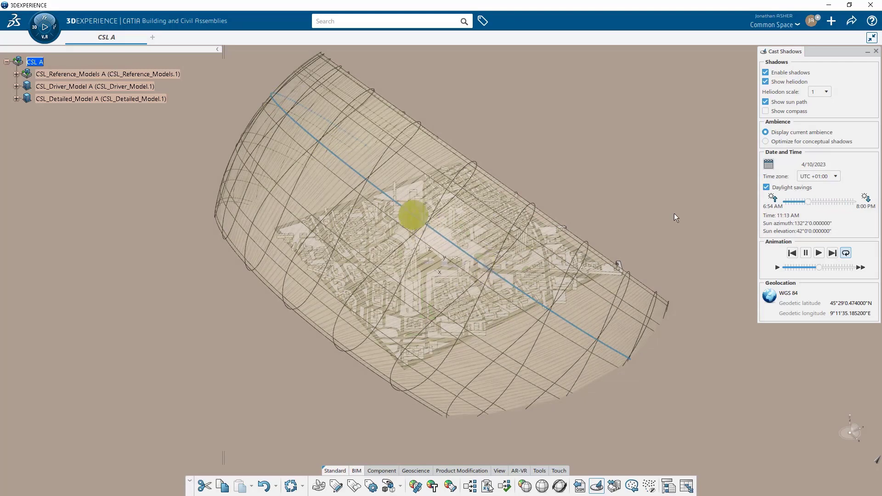
left_click_drag(413, 215, 475, 160)
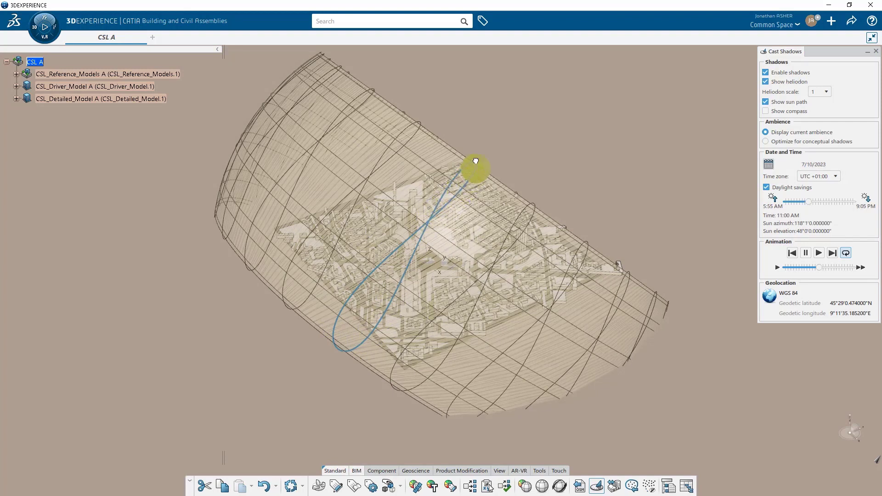
left_click_drag(413, 262, 413, 262)
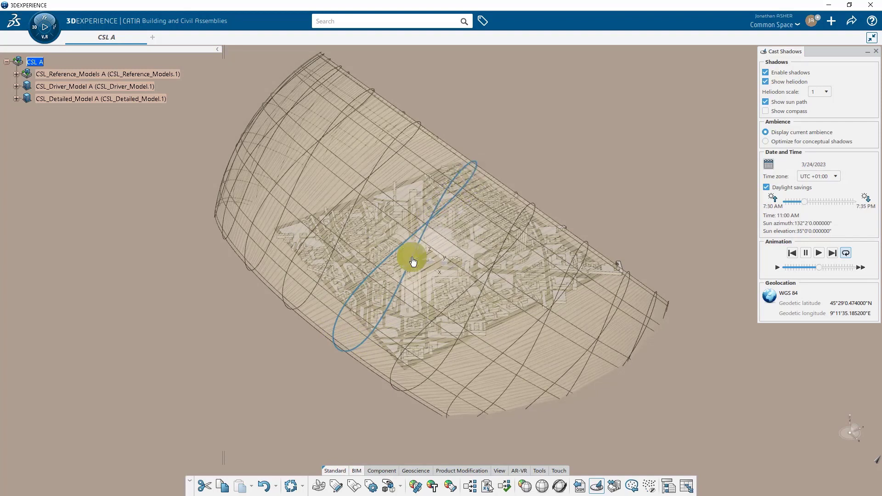
middle_click_drag(279, 340, 437, 285)
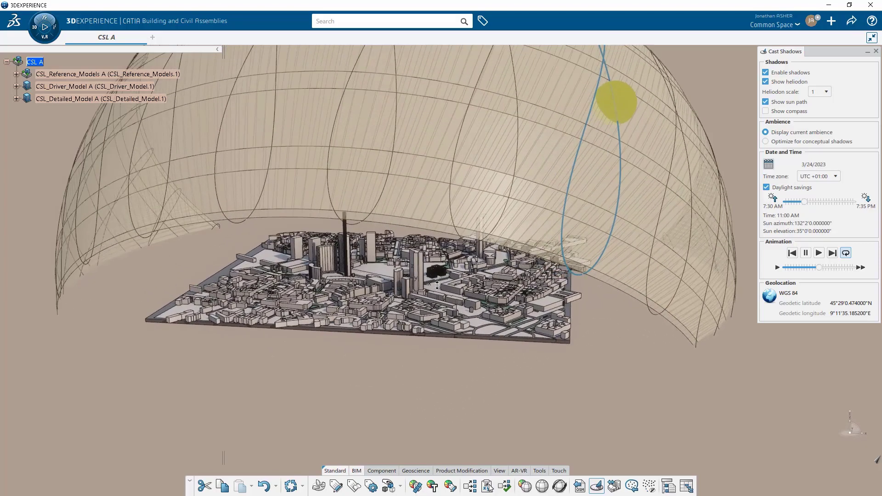
Step: Toggle Enable shadows and Show heliodon off and on, then enable Show compass
left_click(765, 72)
left_click(765, 73)
left_click(766, 82)
left_click(765, 81)
left_click(766, 111)
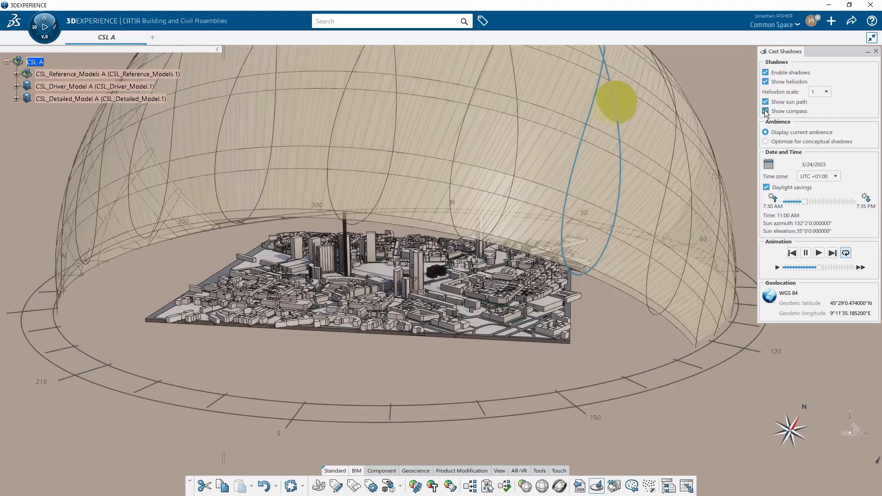
Step: Zoom onto the detailed building and play the date animation, pausing at 29 December 2023
middle_click(441, 276)
middle_click_drag(439, 315, 462, 254)
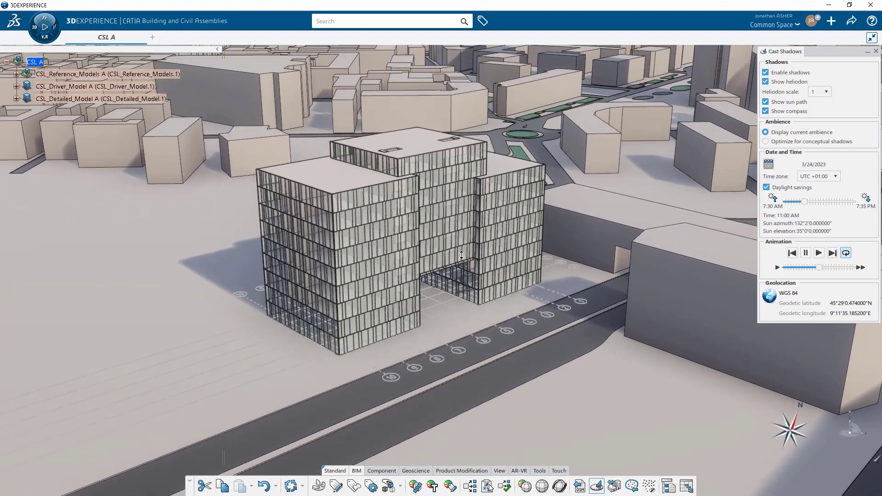
left_click_drag(804, 199, 780, 202)
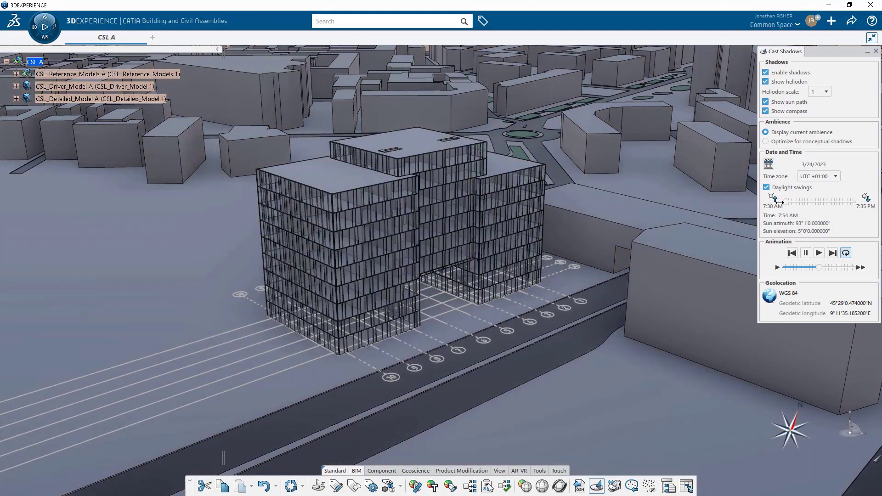
left_click(818, 252)
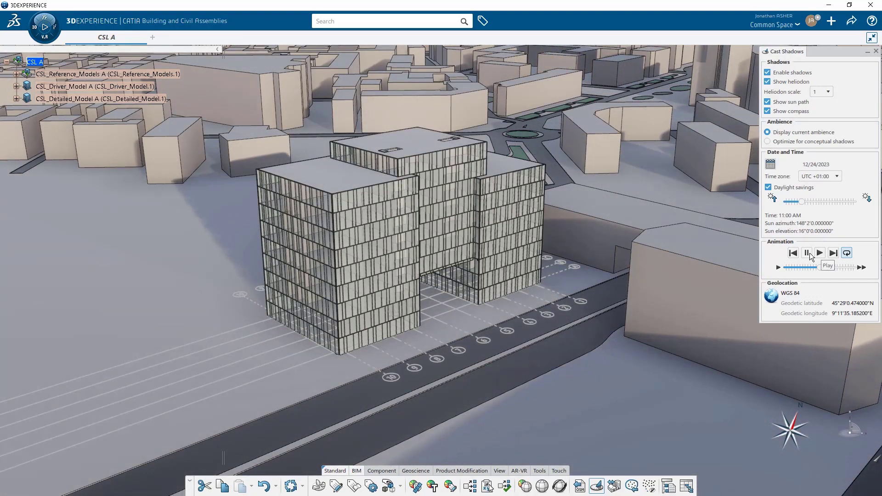
left_click(809, 253)
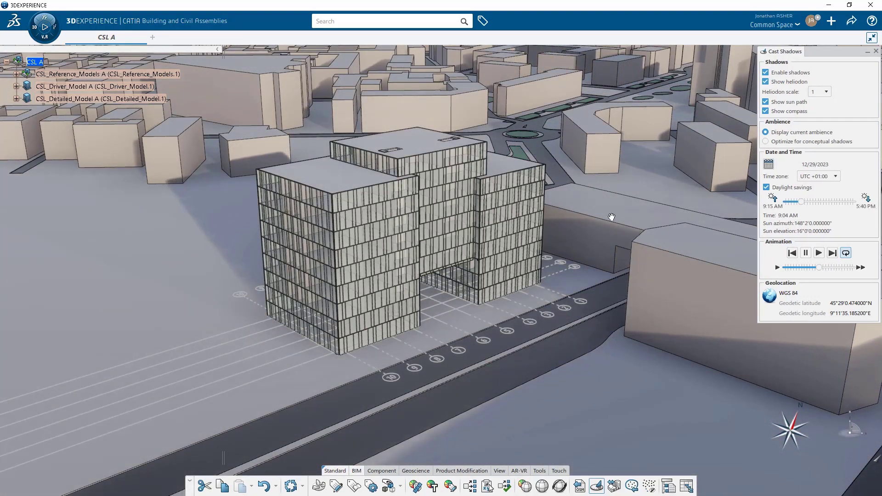
Step: Place the sun at a midday October position, play the day animation, then reset it
middle_click_drag(611, 218, 606, 401, "ctrl")
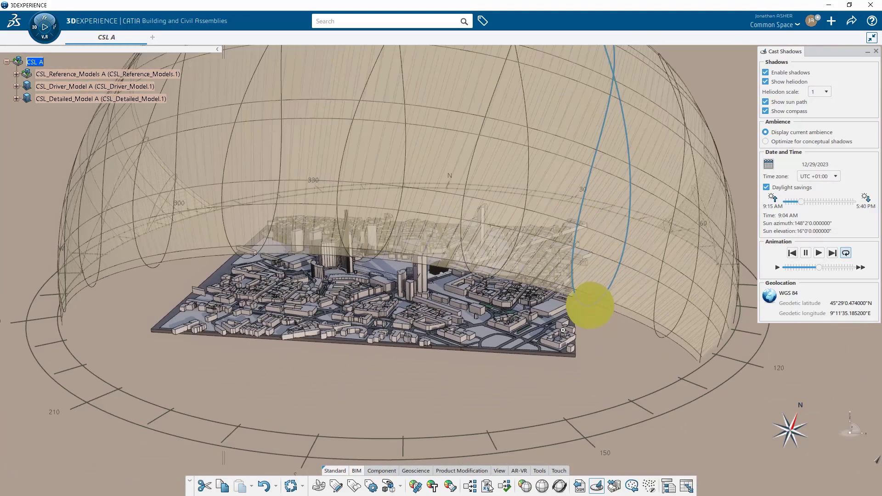
left_click(432, 130)
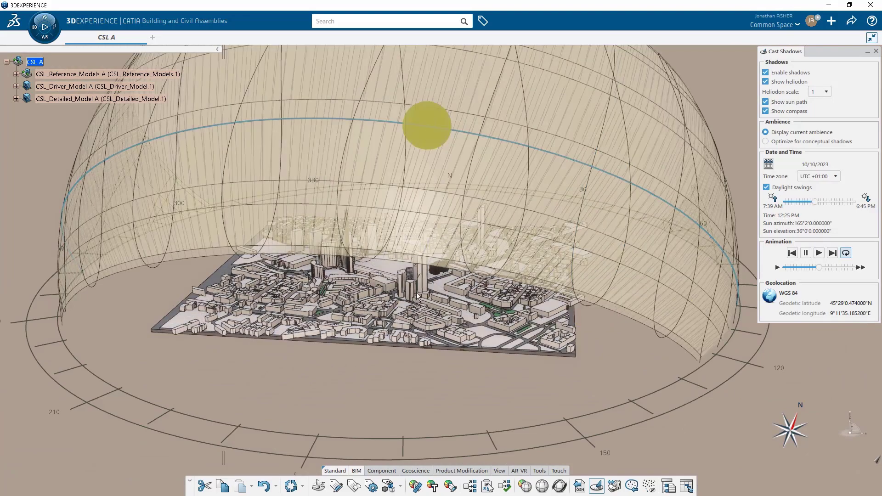
middle_click_drag(437, 276, 462, 158, "ctrl")
middle_click_drag(487, 224, 475, 193)
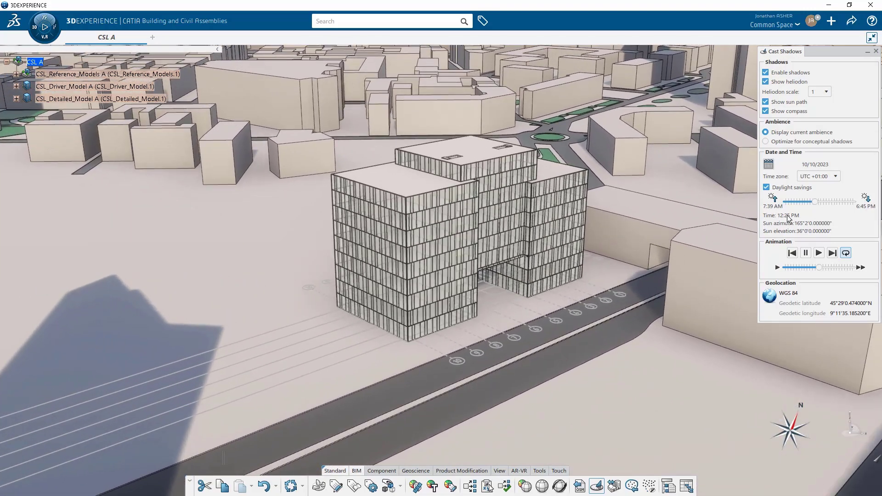
left_click(818, 253)
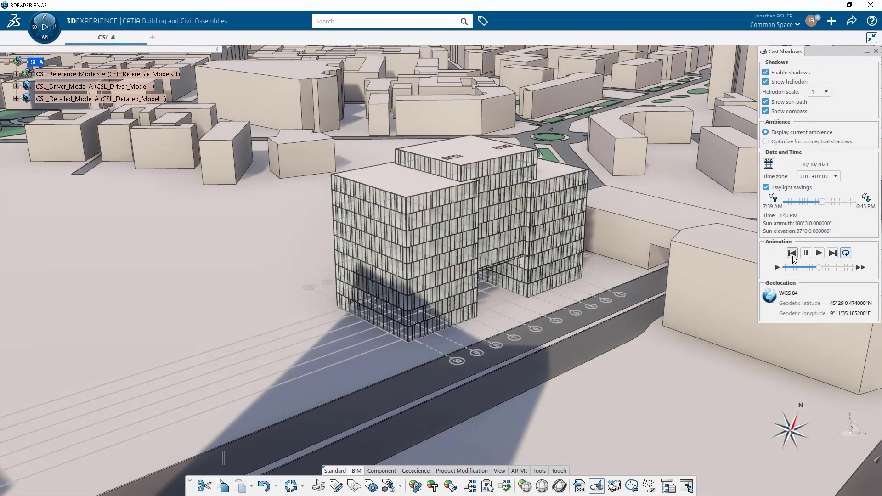
left_click(793, 253)
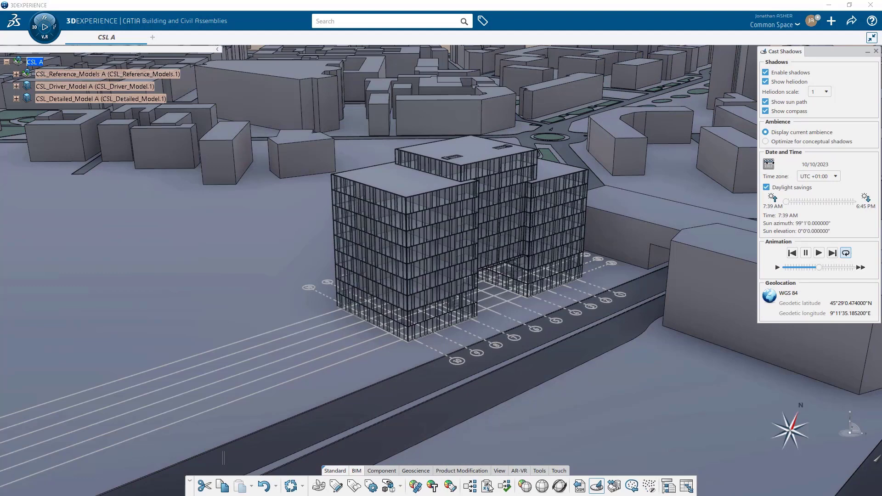
Step: Change the shadow study date to 21 December 2023 in the calendar
left_click(768, 164)
left_click(864, 386)
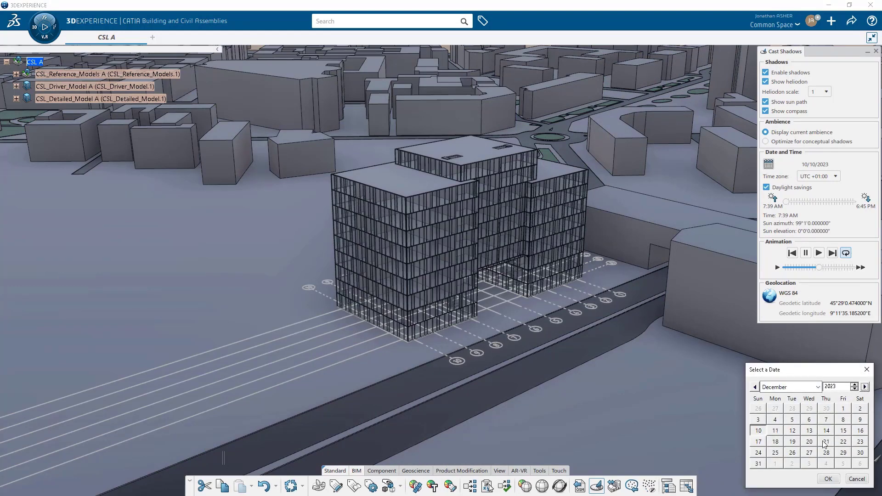
left_click(829, 478)
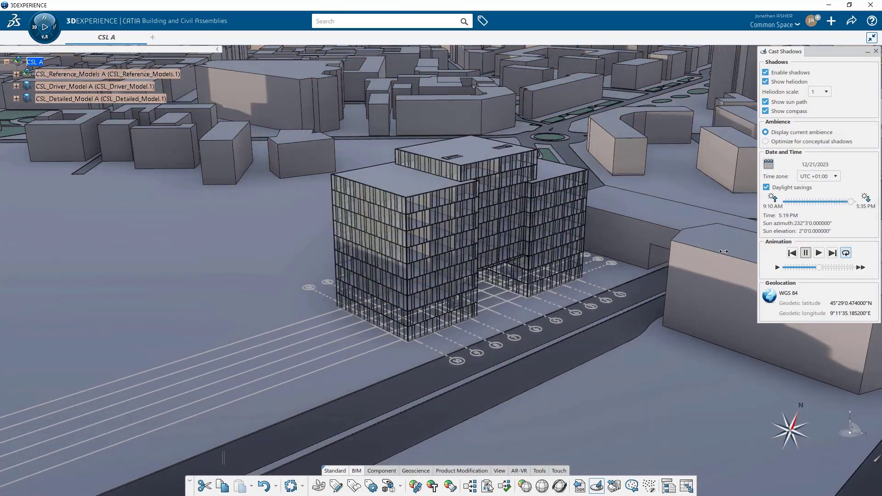
Step: Drag the sun to the top of the dome for midsummer noon, 21 June 2023
middle_click_drag(554, 208, 590, 359)
middle_click_drag(650, 312, 654, 423)
left_click_drag(464, 122, 464, 119)
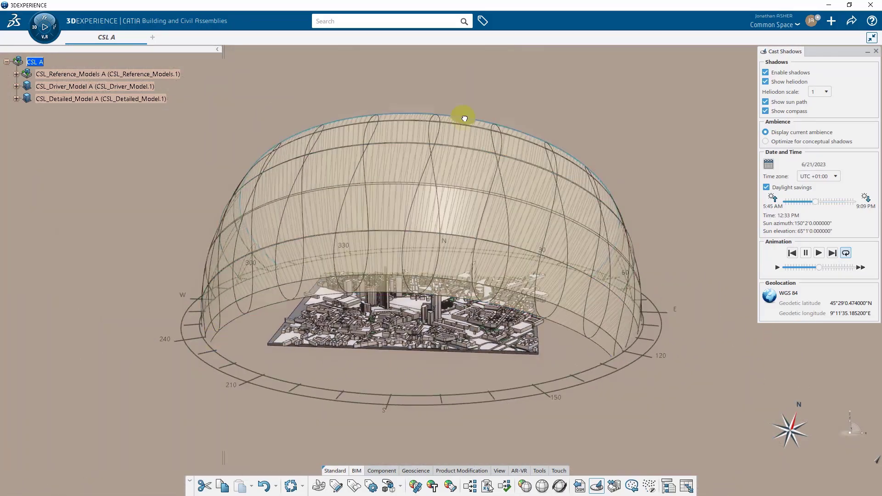
Step: Zoom onto the glass building and replay the day's shadow animation from sunrise
scroll(453, 307, "up", 10)
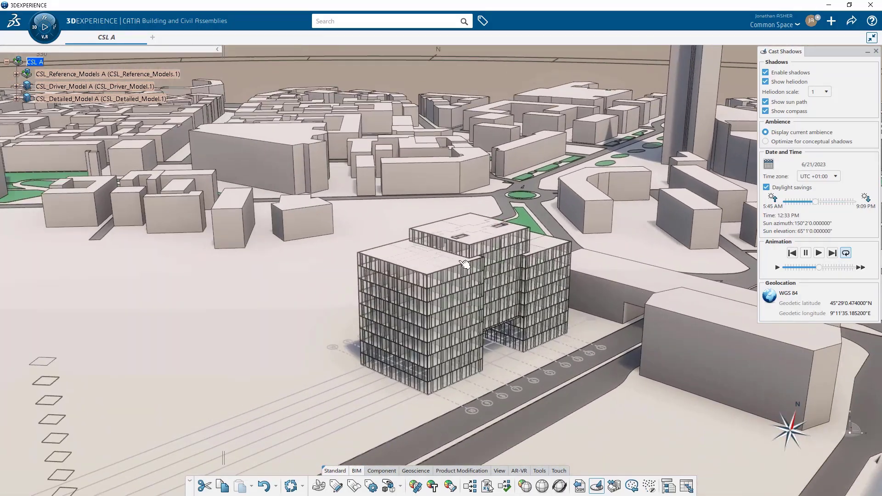
middle_click_drag(462, 261, 460, 211)
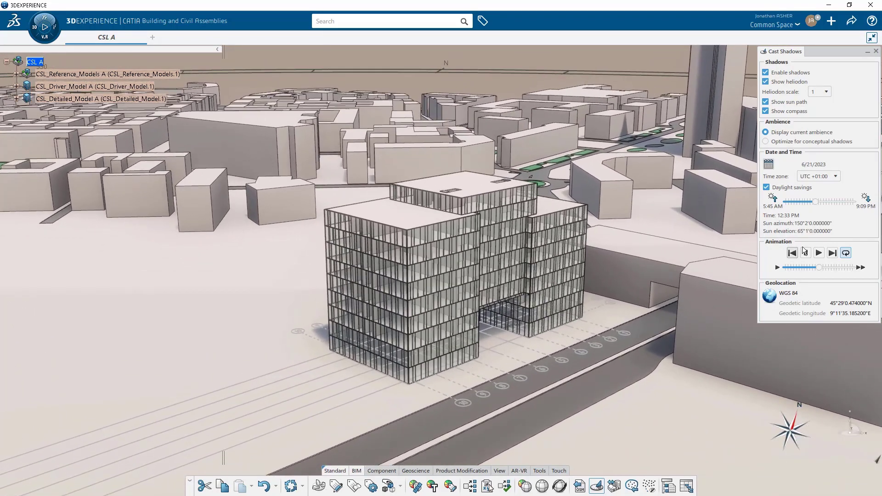
left_click(795, 254)
left_click(819, 254)
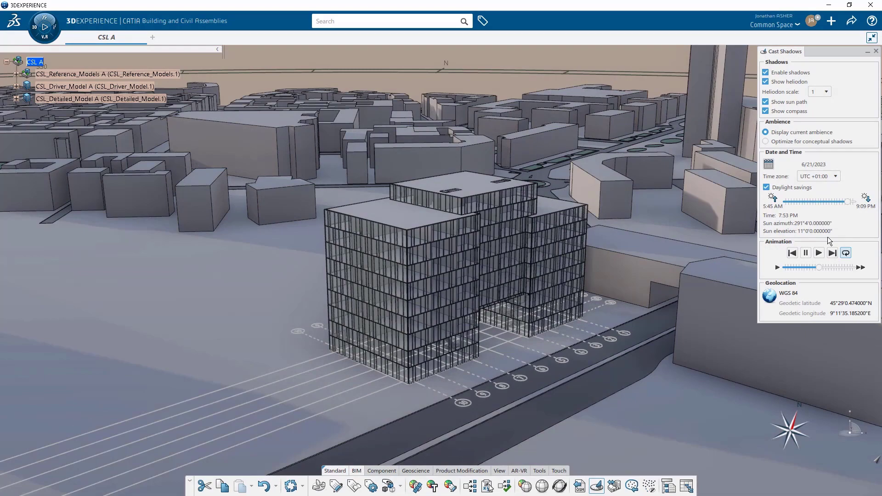
middle_click_drag(422, 212, 449, 288)
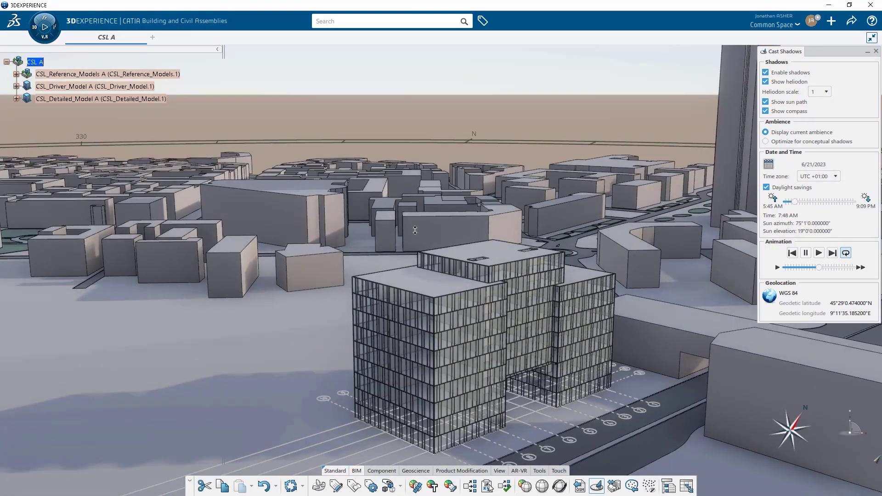
Step: Move the view inside the glass building's top storey, close to its interior glass wall
middle_click_drag(414, 230, 296, 306)
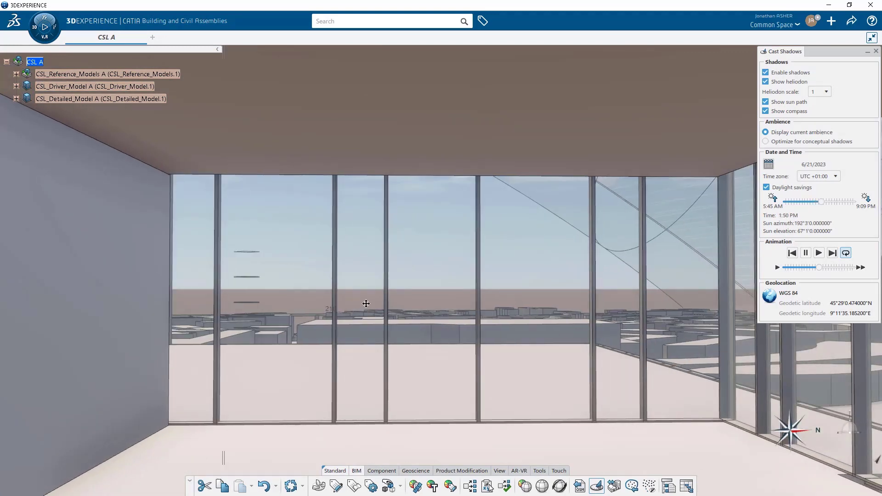
middle_click_drag(366, 303, 703, 424)
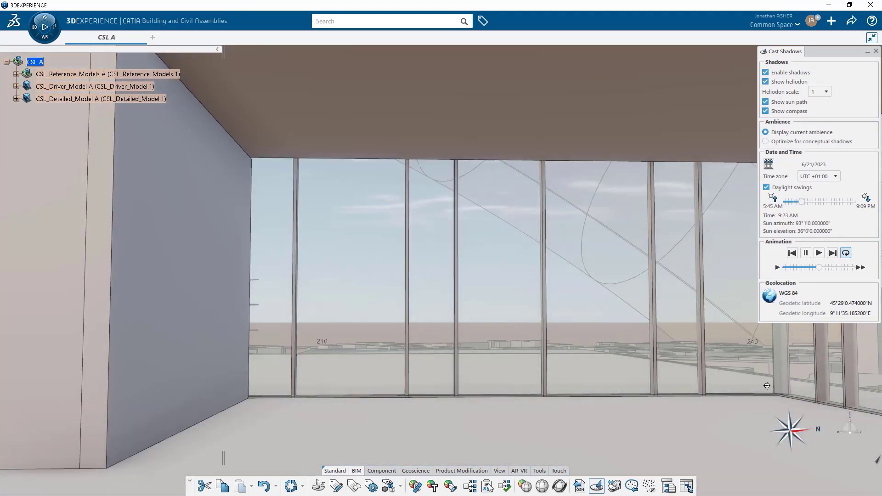